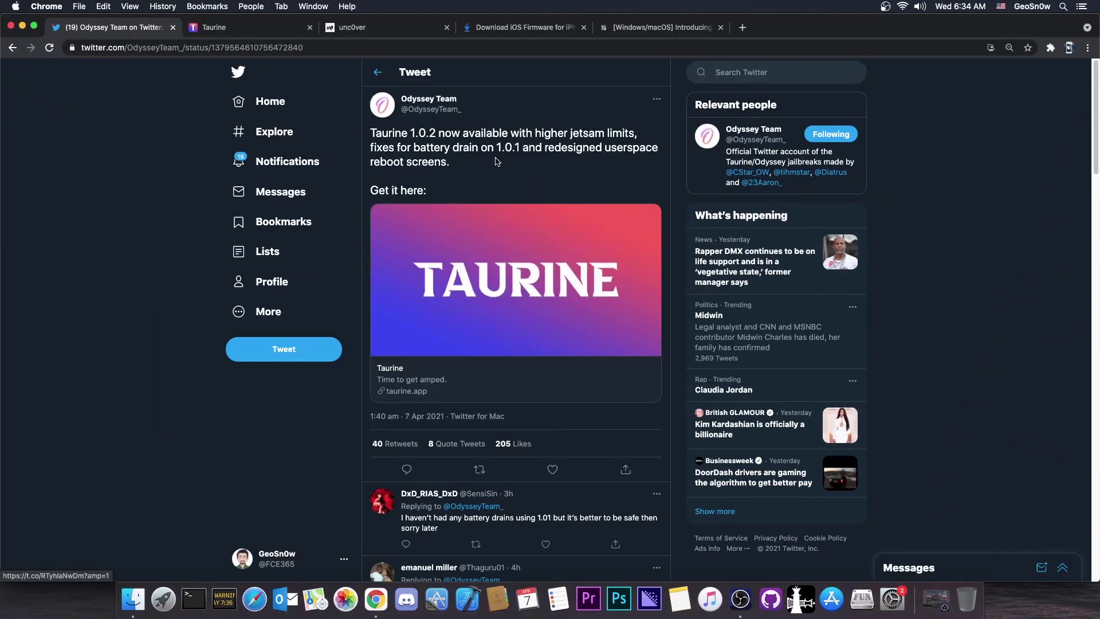
Compare the Taurine and unc0ver sites, then return to the Odyssey Team tweet.
{"action": "left_click", "coordinate": [261, 34]}
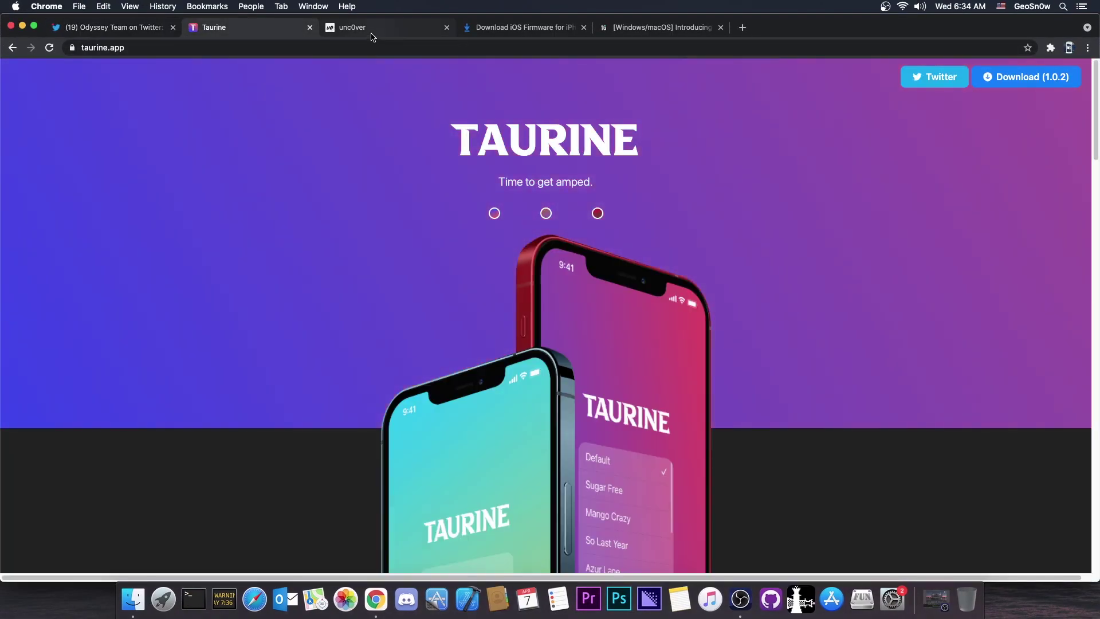
{"action": "left_click", "coordinate": [373, 34]}
{"action": "left_click", "coordinate": [281, 28]}
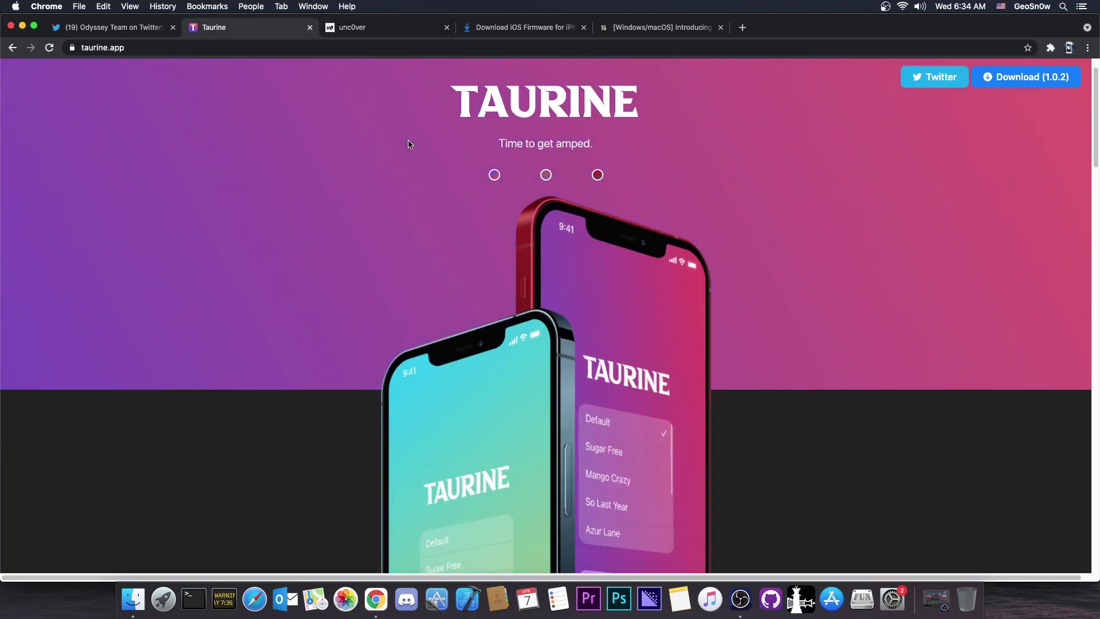
{"action": "scroll", "coordinate": [408, 143], "scroll_direction": "down", "scroll_amount": 10}
{"action": "scroll", "coordinate": [409, 143], "scroll_direction": "down", "scroll_amount": 15}
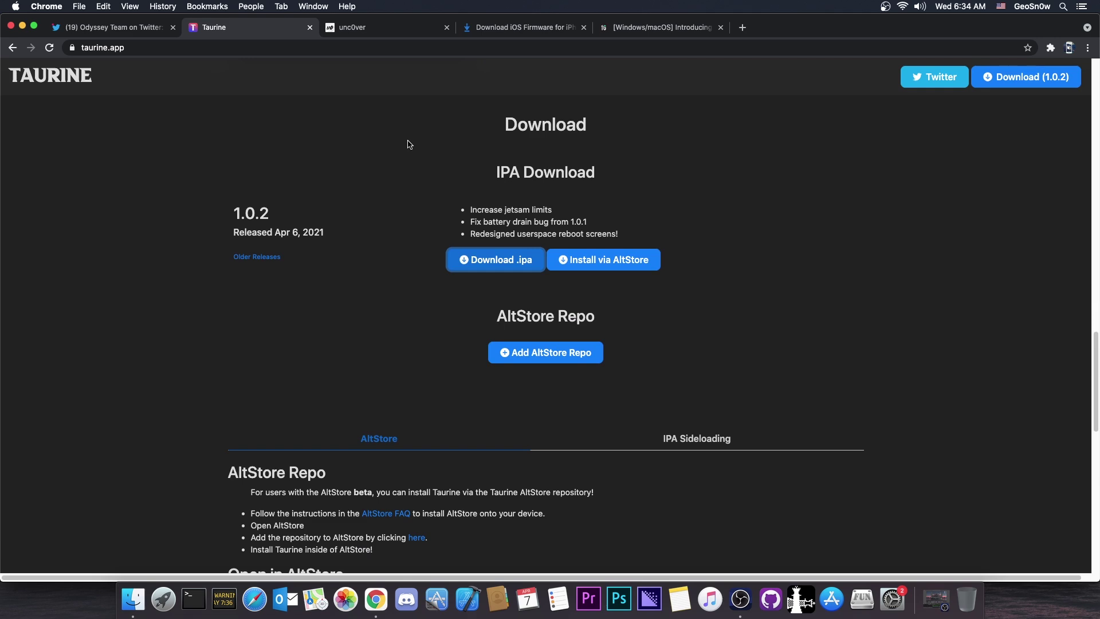
{"action": "key", "text": "ctrl+shift+Tab"}
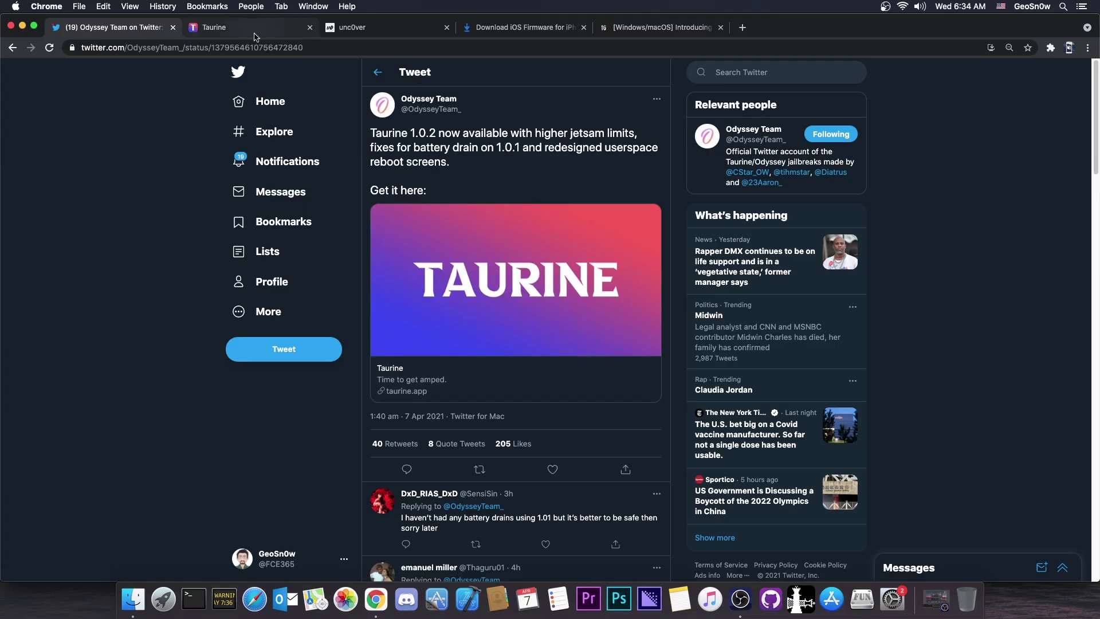
Review the top of taurine.app and the Odyssey Team tweet once more.
{"action": "left_click", "coordinate": [248, 27]}
{"action": "scroll", "coordinate": [324, 132], "scroll_direction": "up", "scroll_amount": 10}
{"action": "scroll", "coordinate": [323, 132], "scroll_direction": "up", "scroll_amount": 10}
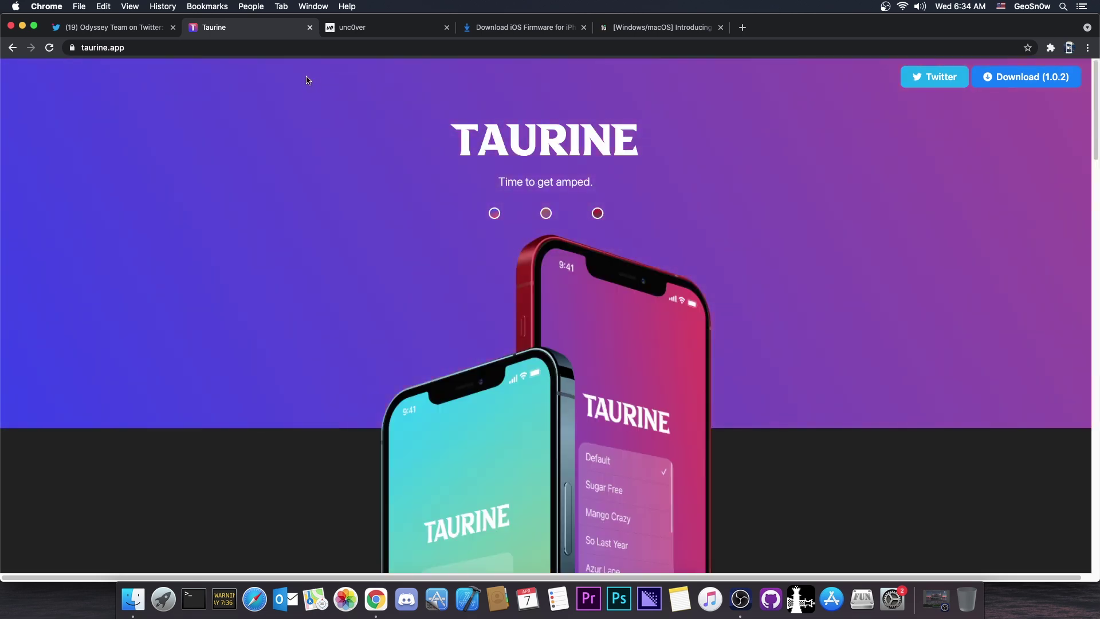
{"action": "left_click", "coordinate": [115, 27]}
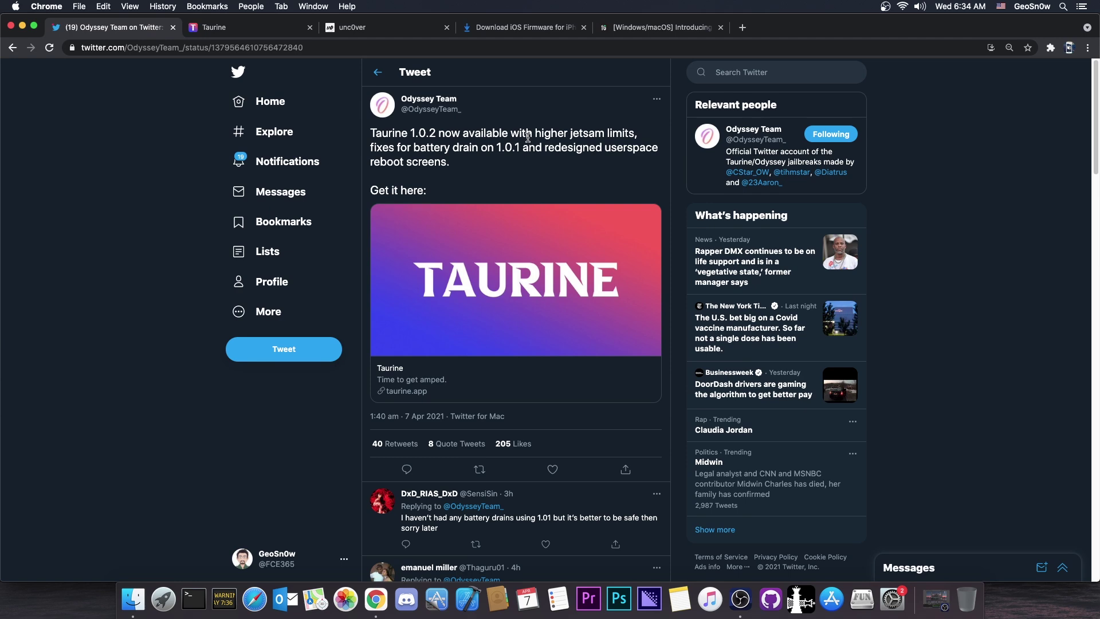
{"action": "key", "text": "ctrl+Tab"}
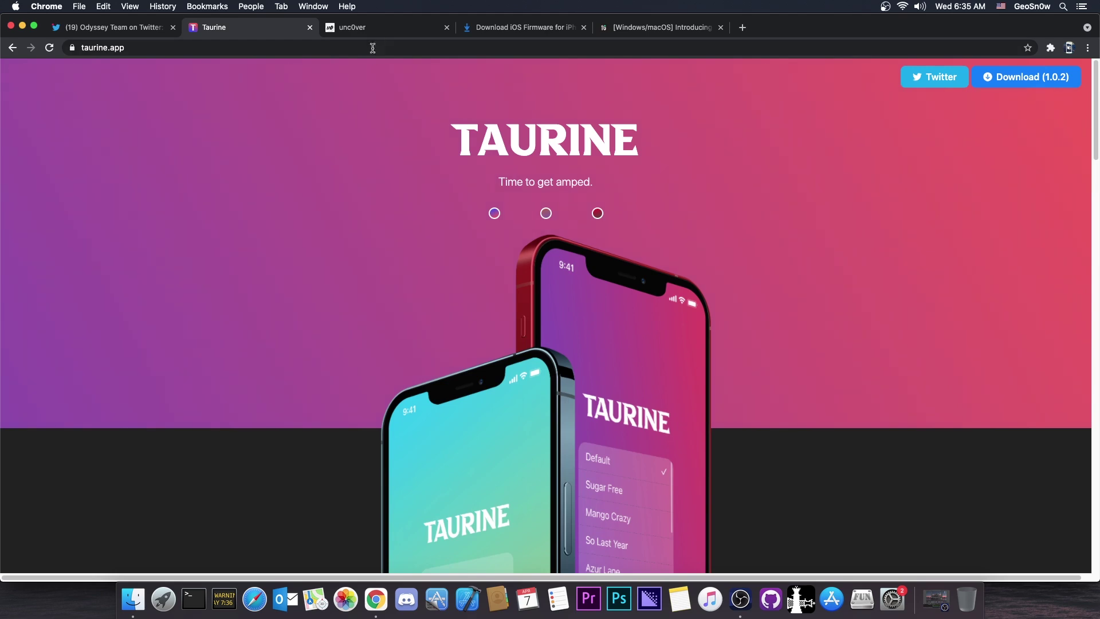
Scroll taurine.app to Download, then show ipsw.me's iPhone 11 Pro firmware list with Cmd+4.
{"action": "left_click", "coordinate": [376, 30]}
{"action": "left_click", "coordinate": [246, 30]}
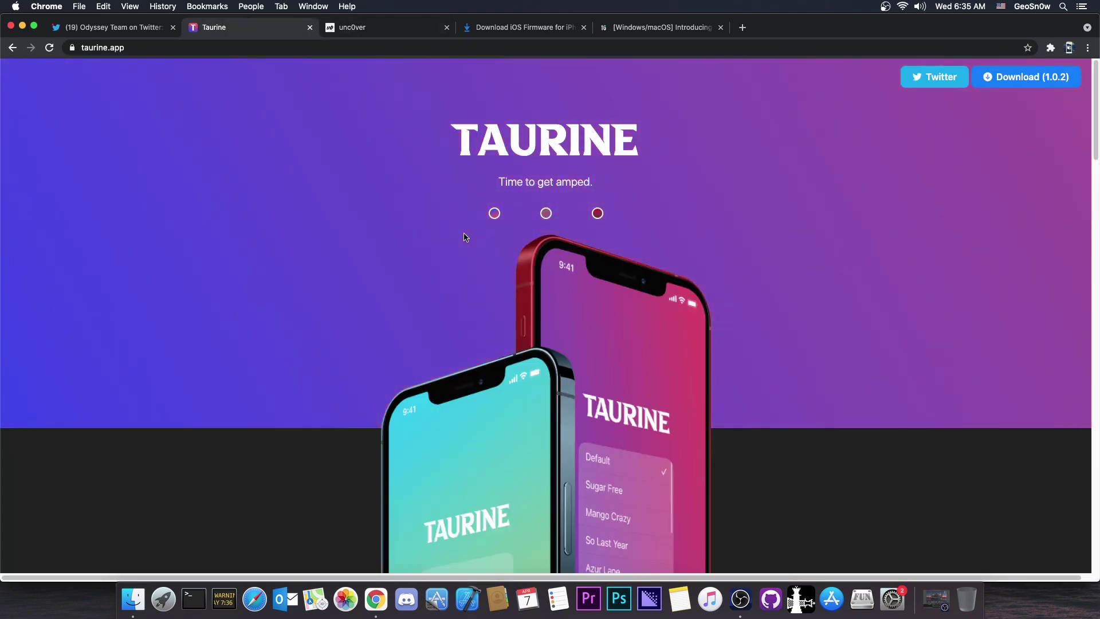
{"action": "scroll", "coordinate": [464, 238], "scroll_direction": "down", "scroll_amount": 15}
{"action": "scroll", "coordinate": [479, 255], "scroll_direction": "down", "scroll_amount": 2}
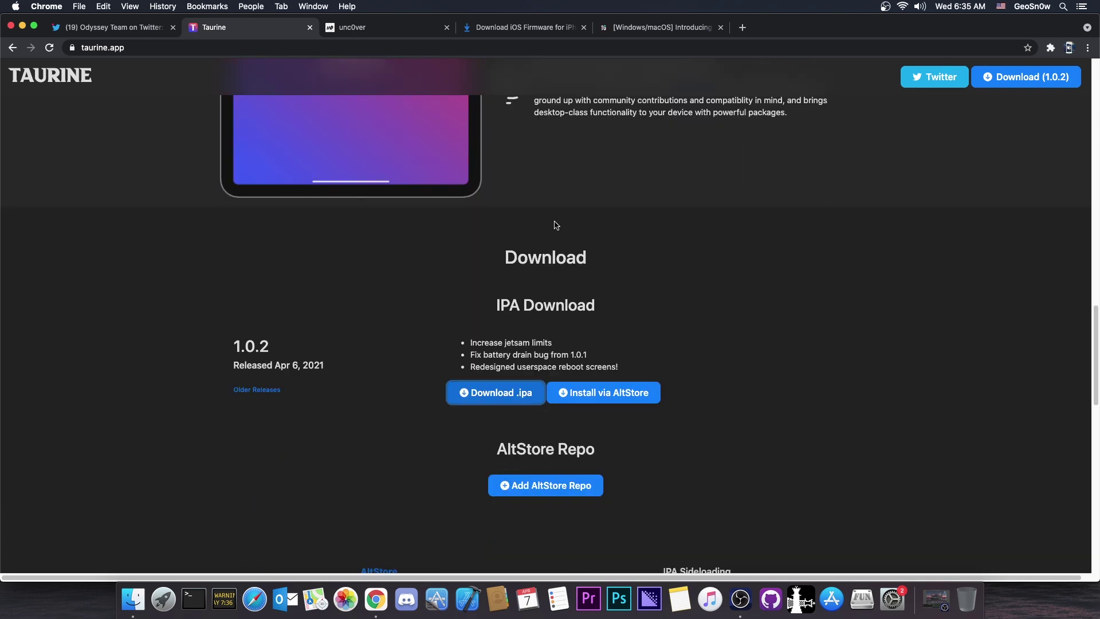
{"action": "scroll", "coordinate": [581, 290], "scroll_direction": "down", "scroll_amount": 1}
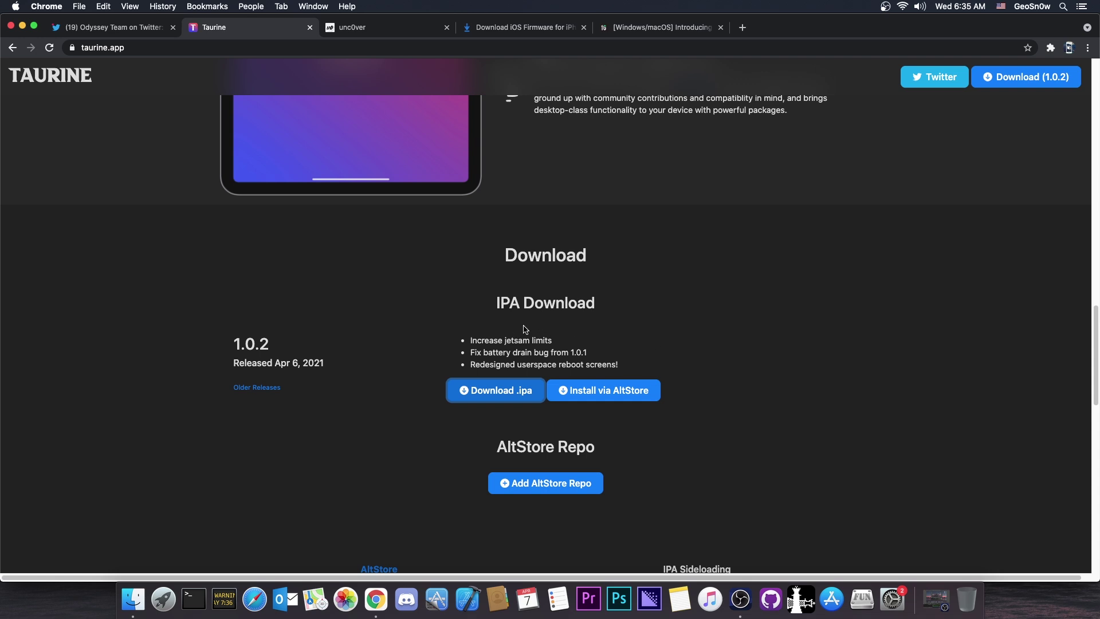
{"action": "key", "text": "super+4"}
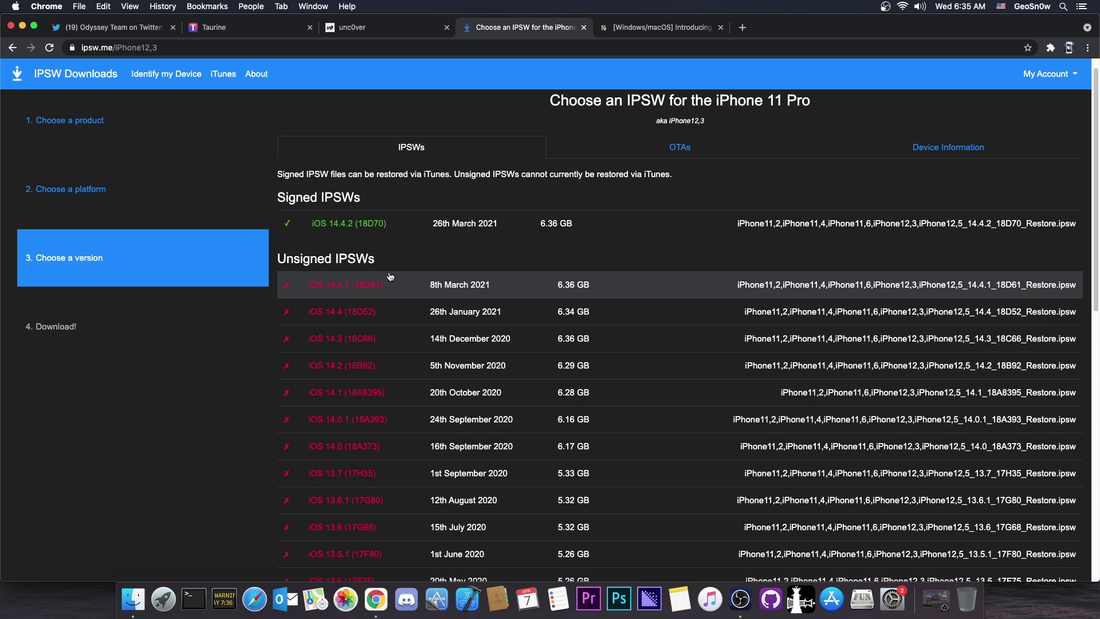
Glance at unc0ver, then scroll back up taurine.app.
{"action": "left_click", "coordinate": [385, 29]}
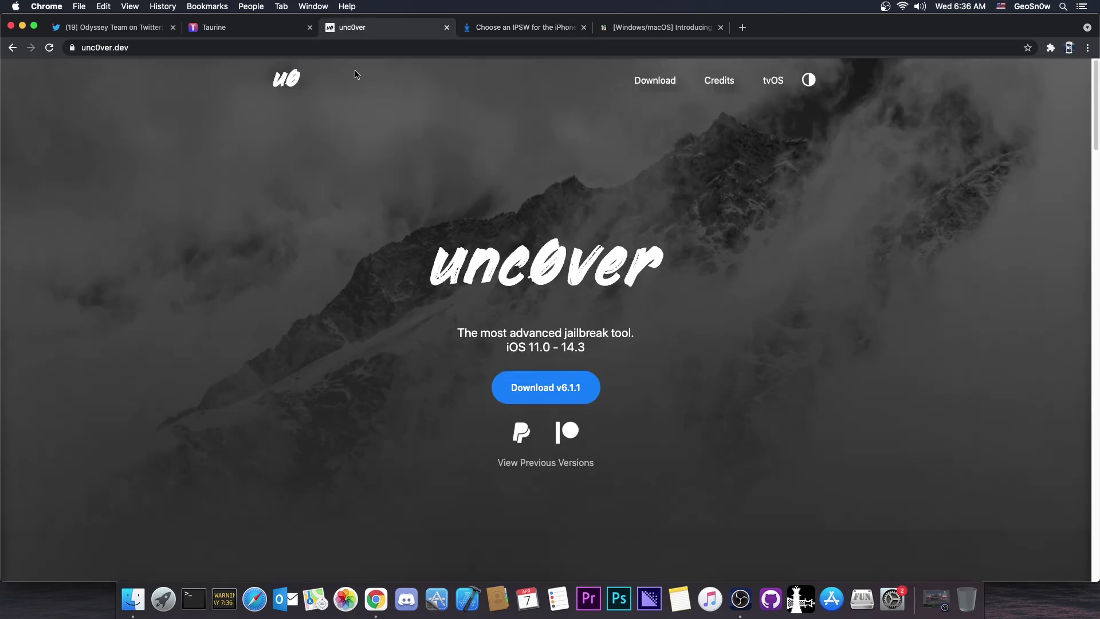
{"action": "left_click", "coordinate": [219, 29]}
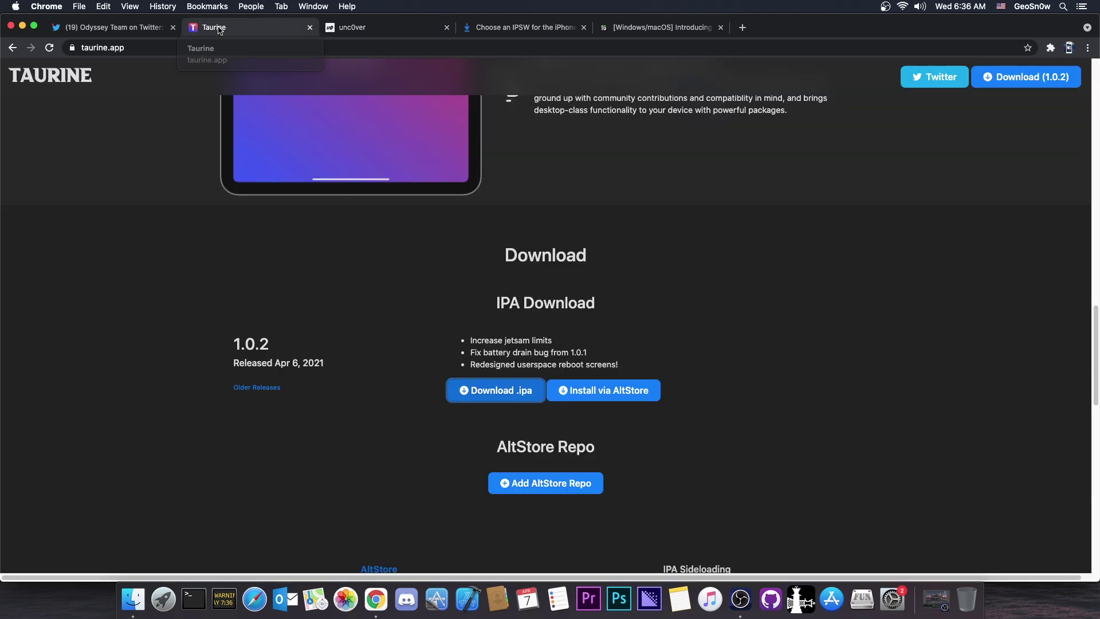
{"action": "scroll", "coordinate": [494, 157], "scroll_direction": "up", "scroll_amount": 10}
{"action": "scroll", "coordinate": [494, 159], "scroll_direction": "up", "scroll_amount": 10}
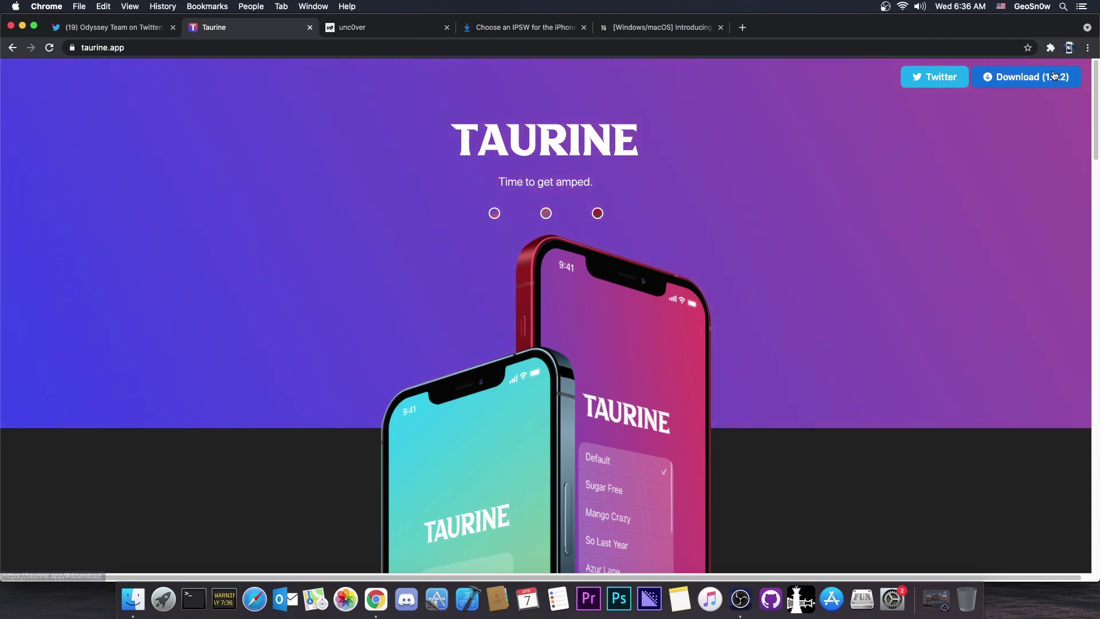
Minimize Chrome to check the desktop, then restore it from the Dock and scroll taurine.app.
{"action": "left_click", "coordinate": [22, 26]}
{"action": "left_click", "coordinate": [576, 125]}
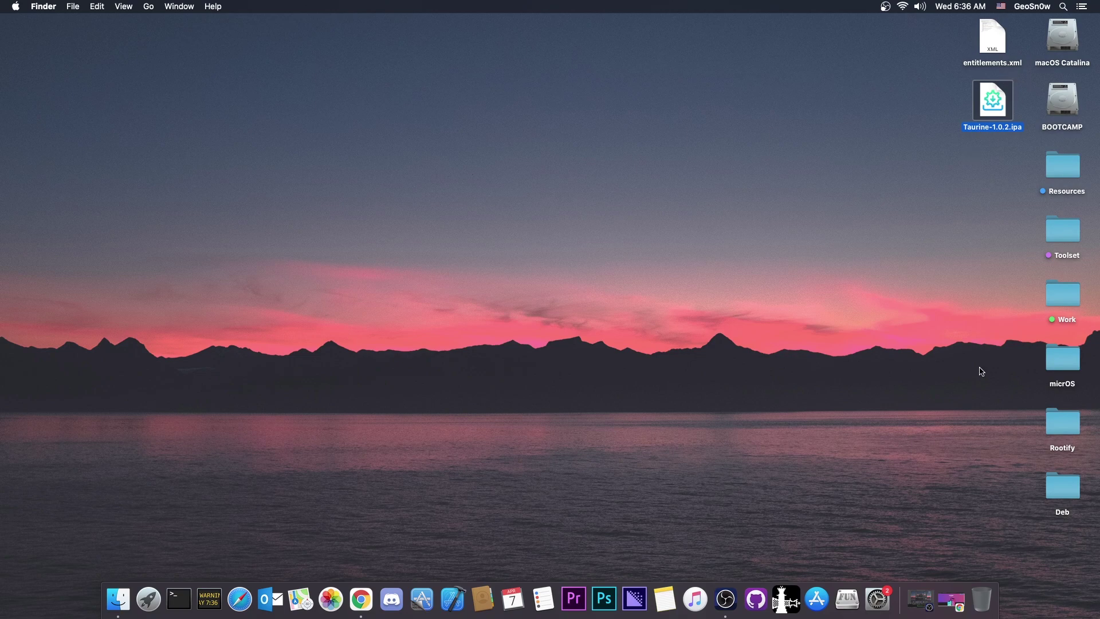
{"action": "left_click", "coordinate": [948, 596]}
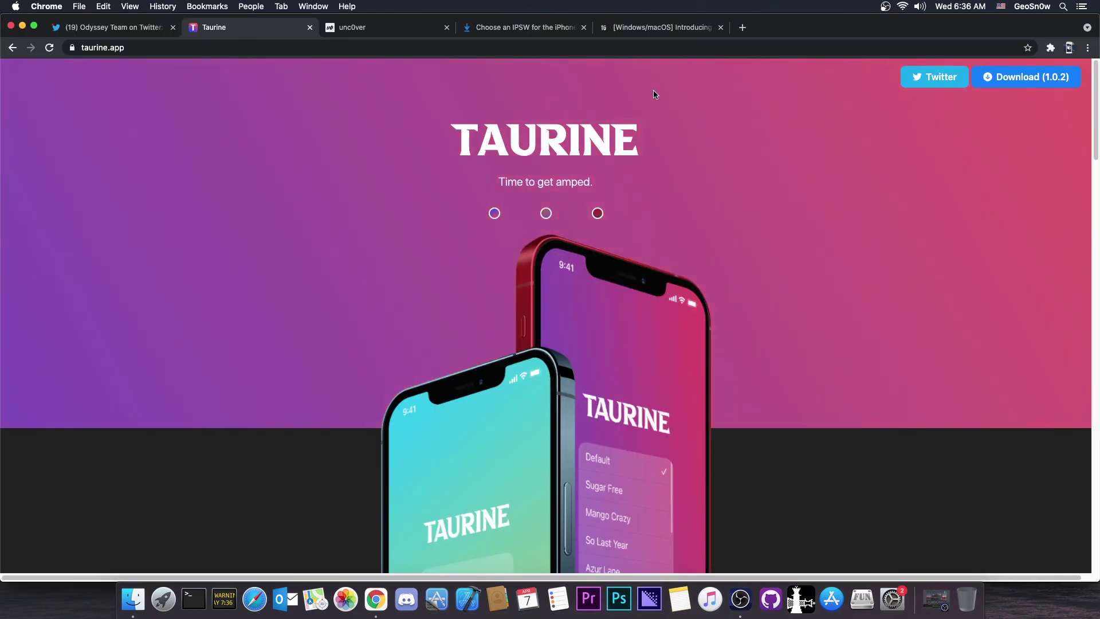
{"action": "scroll", "coordinate": [519, 103], "scroll_direction": "down", "scroll_amount": 10}
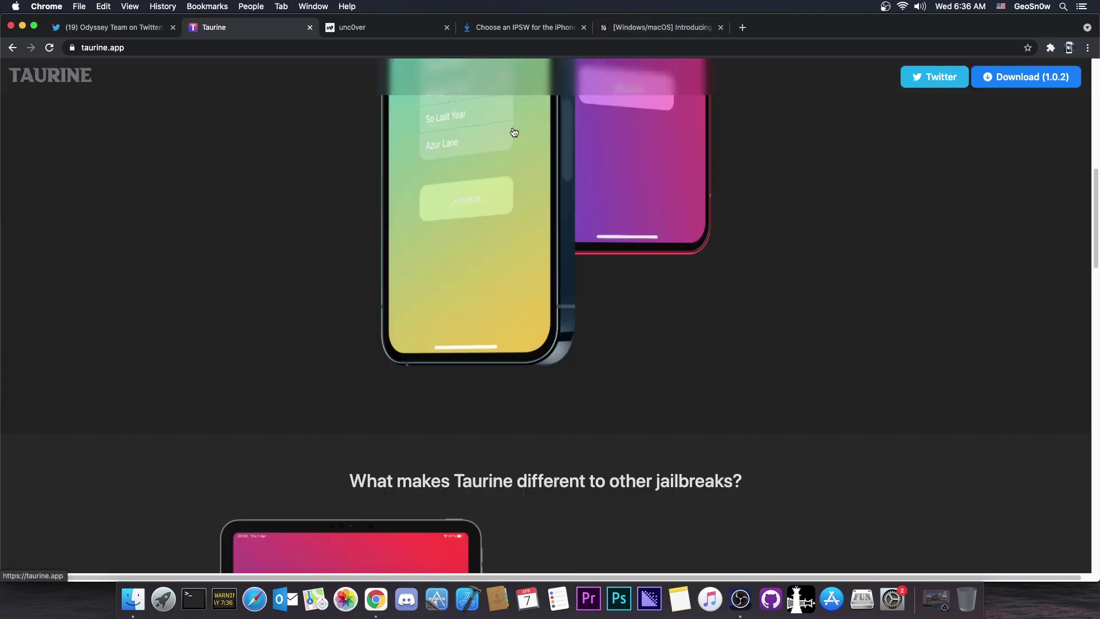
{"action": "scroll", "coordinate": [516, 138], "scroll_direction": "down", "scroll_amount": 15}
{"action": "scroll", "coordinate": [567, 283], "scroll_direction": "up", "scroll_amount": 5}
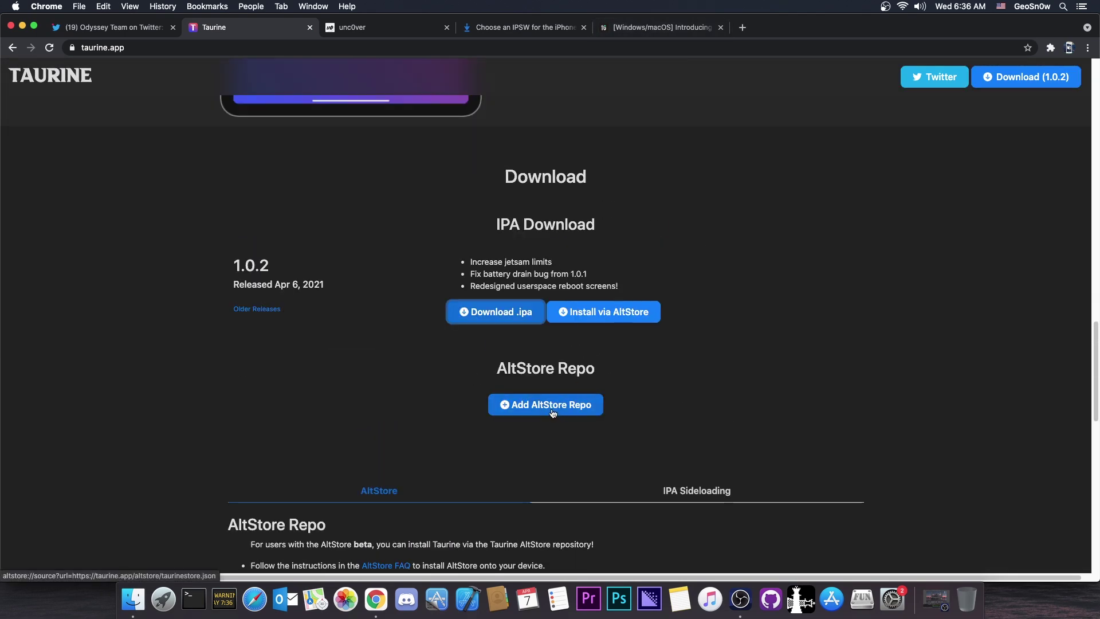
Open the iOSGods Sideloadly topic and scroll to its Windows 64-bit, 32-bit and macOS download links.
{"action": "left_click", "coordinate": [651, 27]}
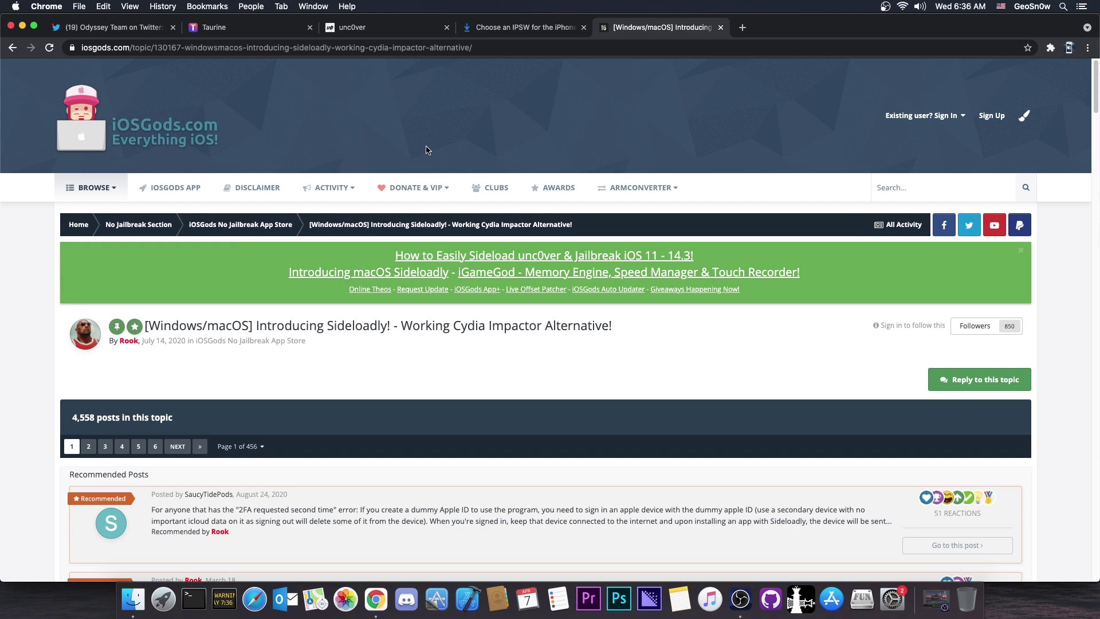
{"action": "scroll", "coordinate": [425, 146], "scroll_direction": "down", "scroll_amount": 12}
{"action": "scroll", "coordinate": [507, 163], "scroll_direction": "up", "scroll_amount": 2}
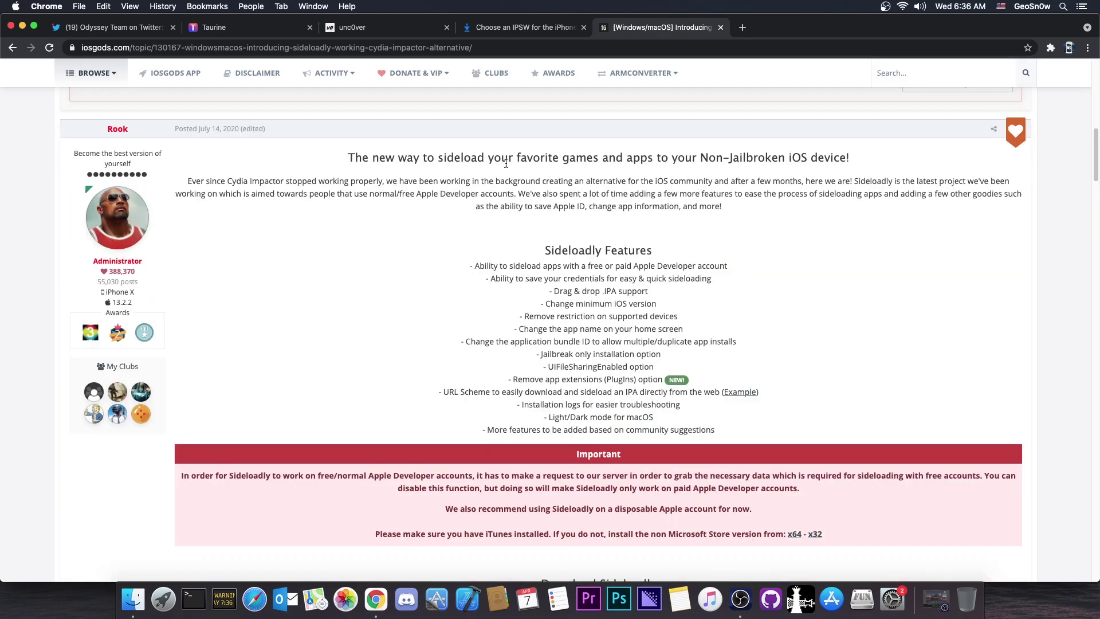
{"action": "scroll", "coordinate": [617, 187], "scroll_direction": "down", "scroll_amount": 8}
{"action": "scroll", "coordinate": [621, 187], "scroll_direction": "down", "scroll_amount": 3}
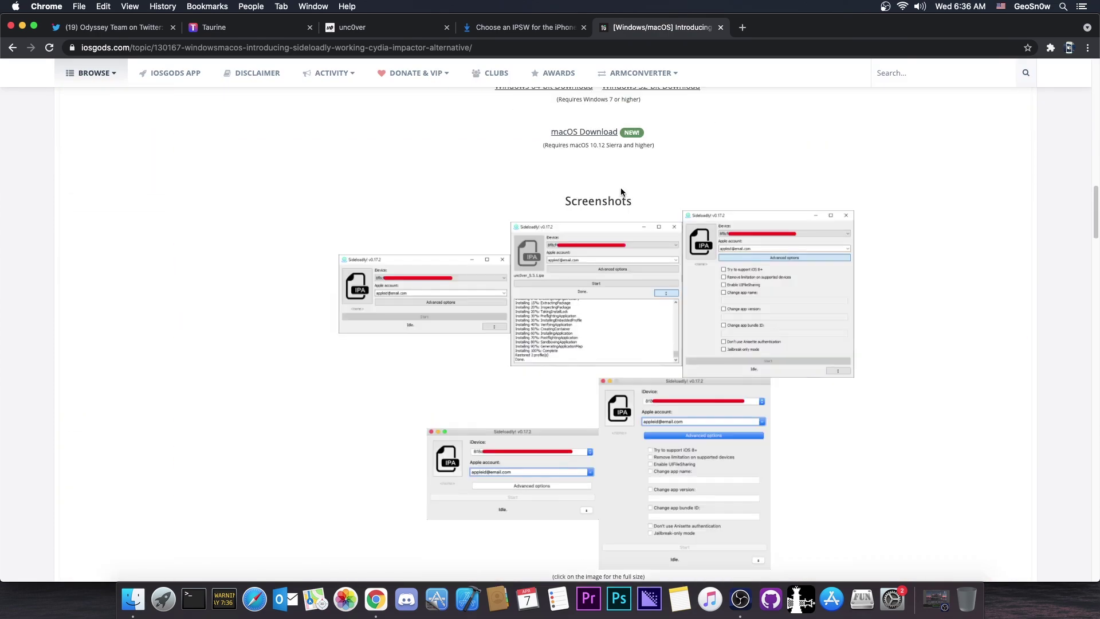
{"action": "scroll", "coordinate": [620, 188], "scroll_direction": "up", "scroll_amount": 3}
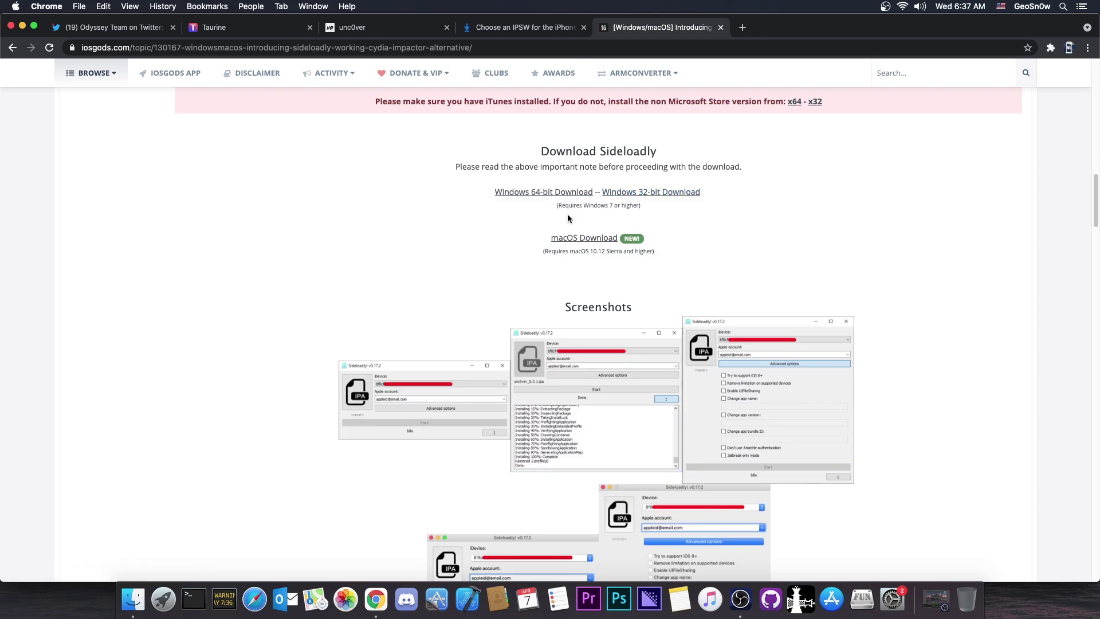
Open Taurine-1.0.2.ipa from the desktop in Sideloadly and select the filled-in Apple account.
{"action": "left_click", "coordinate": [22, 27]}
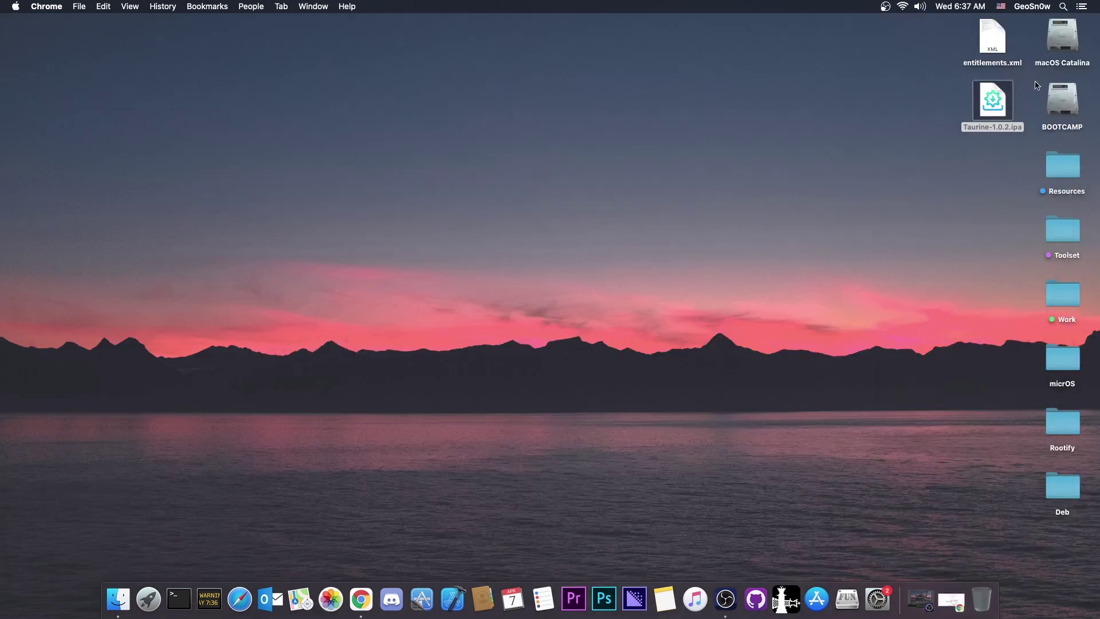
{"action": "left_click", "coordinate": [985, 102]}
{"action": "double_click", "coordinate": [986, 102]}
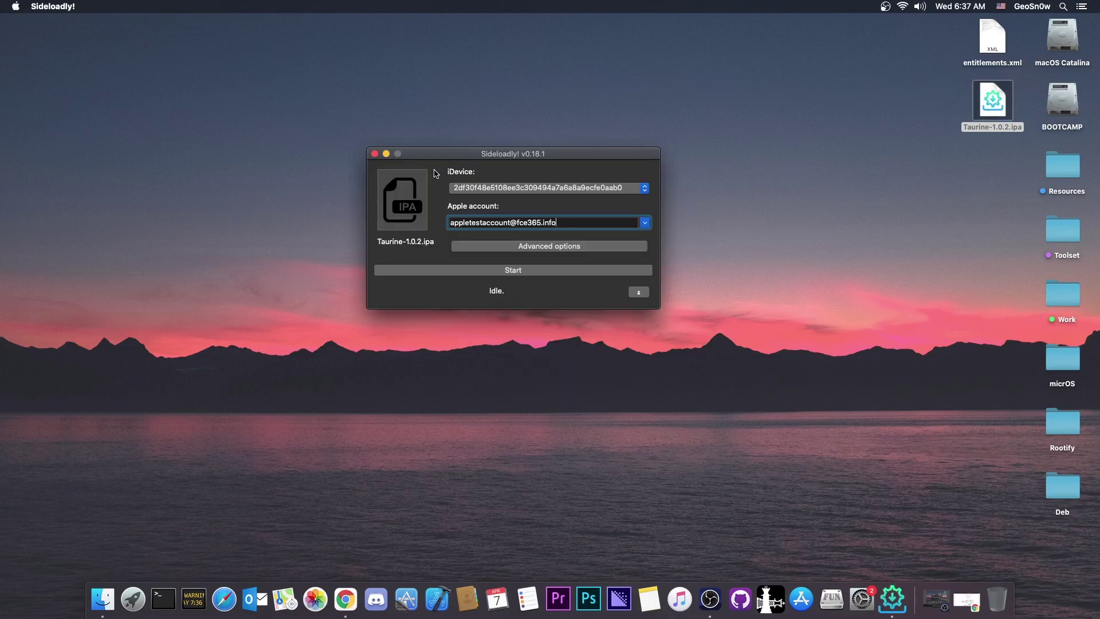
{"action": "left_click_drag", "start_coordinate": [437, 156], "coordinate": [442, 159]}
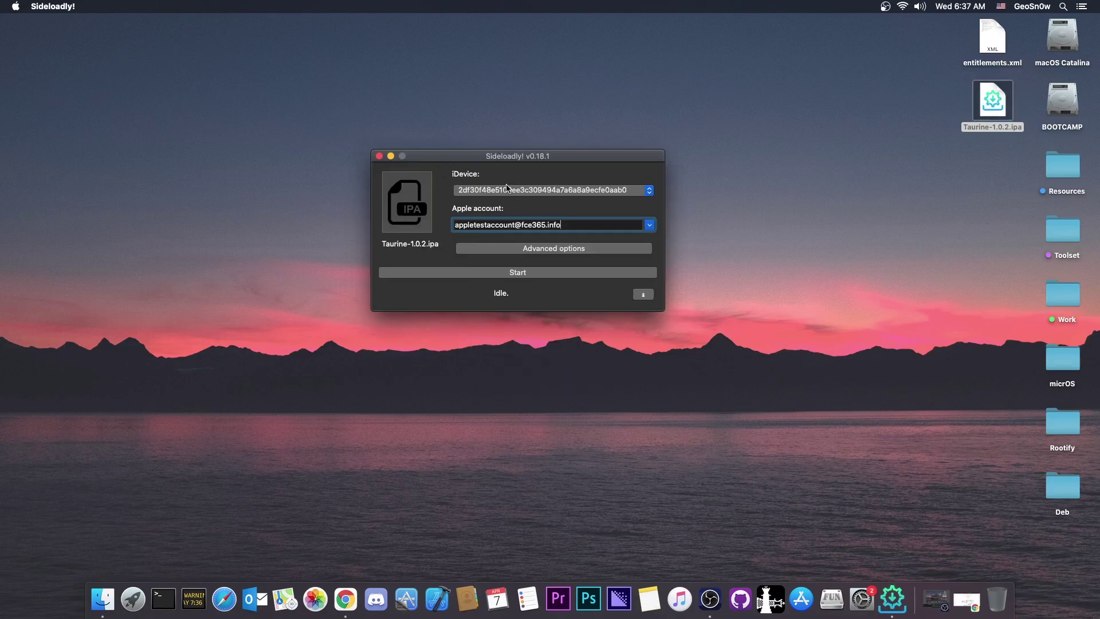
{"action": "left_click_drag", "start_coordinate": [583, 226], "coordinate": [468, 219]}
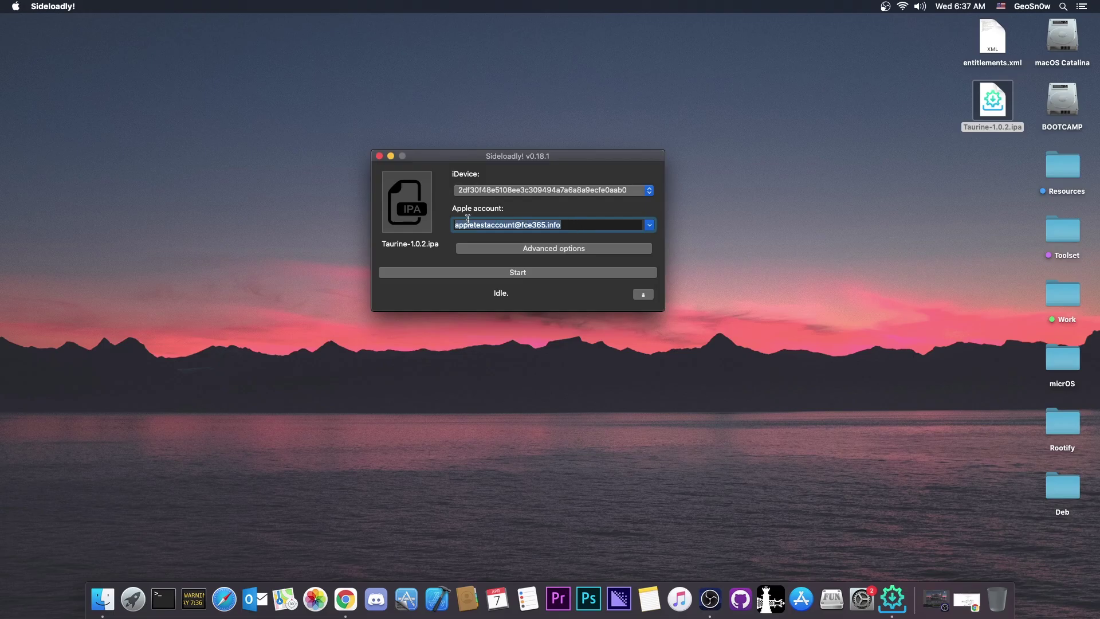
Start sideloading Taurine with the log shown, then close Sideloadly after the DeviceOSVersionTooLow error.
{"action": "left_click", "coordinate": [649, 295]}
{"action": "left_click", "coordinate": [520, 273]}
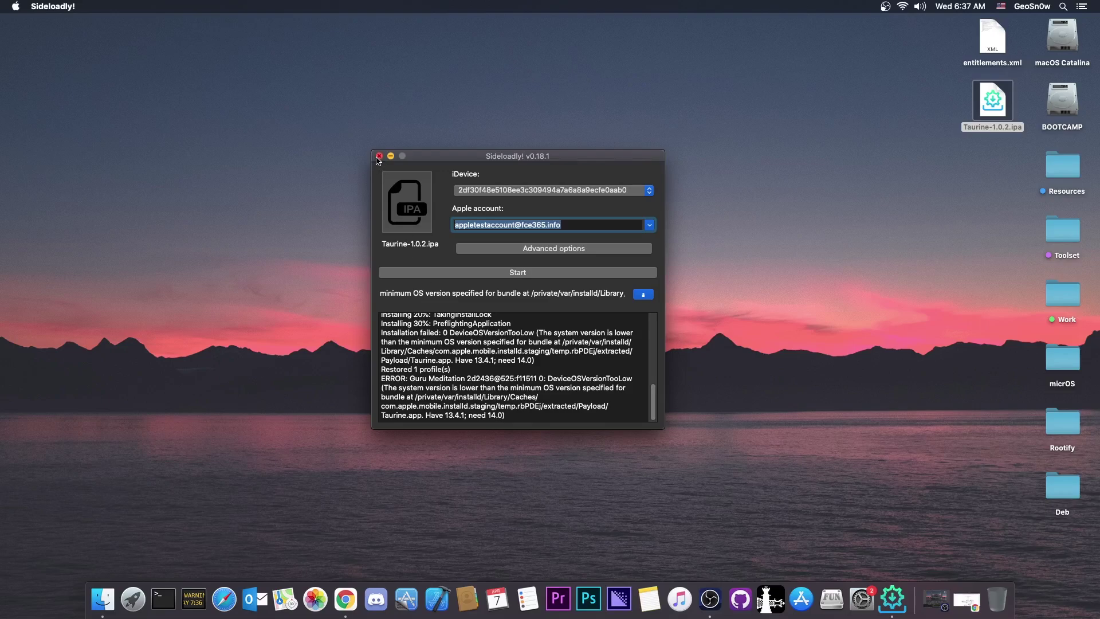
{"action": "left_click", "coordinate": [379, 156]}
Restore Chrome and scroll through taurine.app's IPA Download section for Taurine 1.0.2.
{"action": "left_click", "coordinate": [967, 600]}
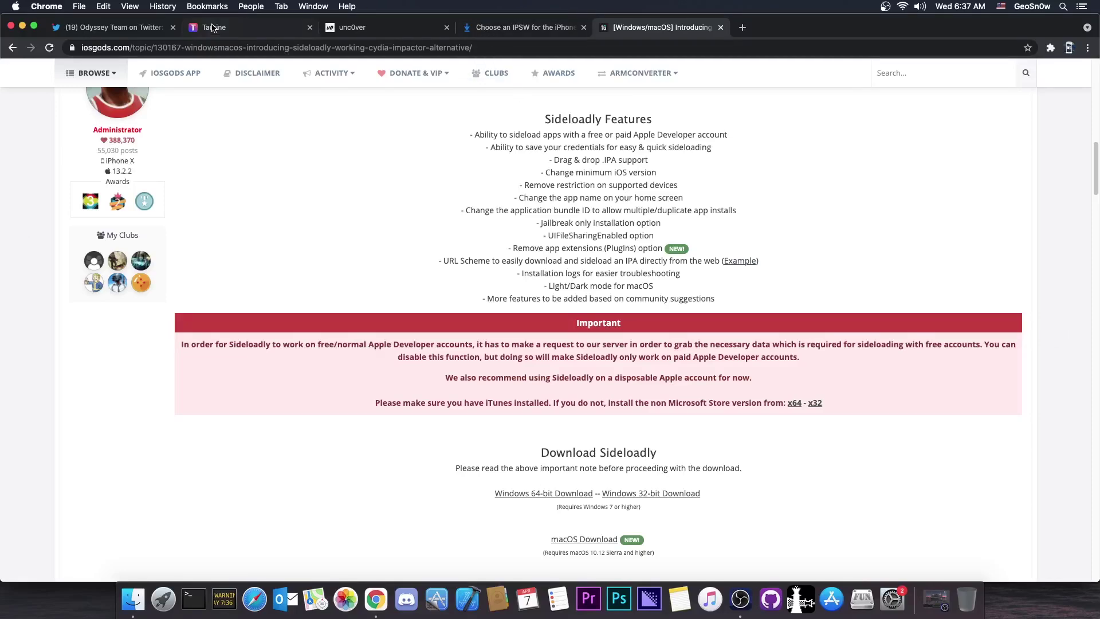
{"action": "left_click", "coordinate": [214, 28]}
{"action": "scroll", "coordinate": [613, 304], "scroll_direction": "down", "scroll_amount": 2}
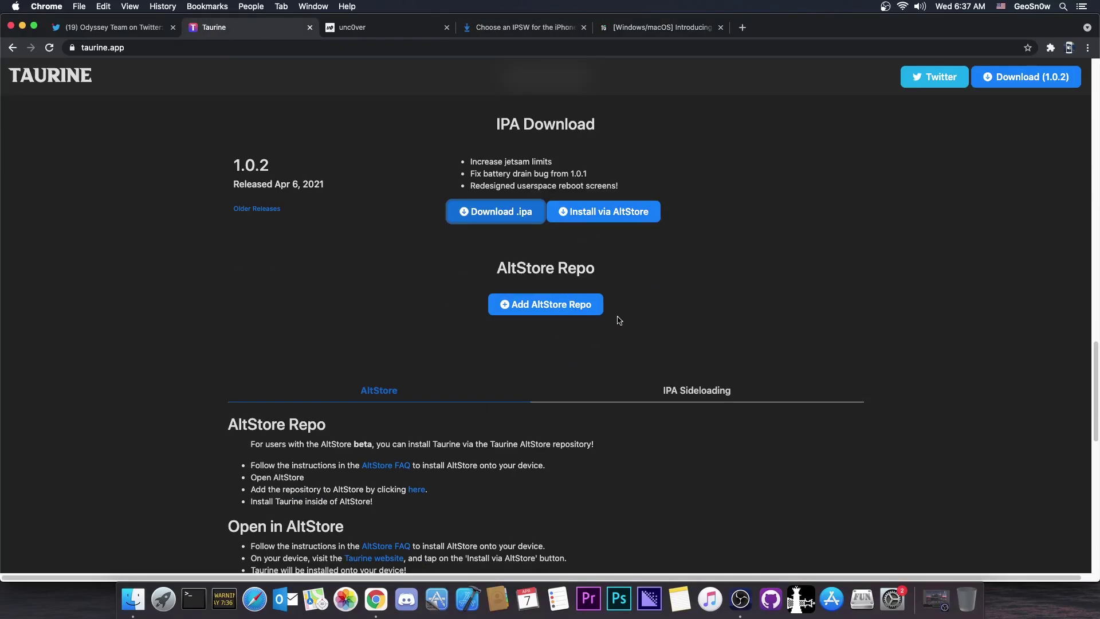
{"action": "scroll", "coordinate": [619, 320], "scroll_direction": "up", "scroll_amount": 1}
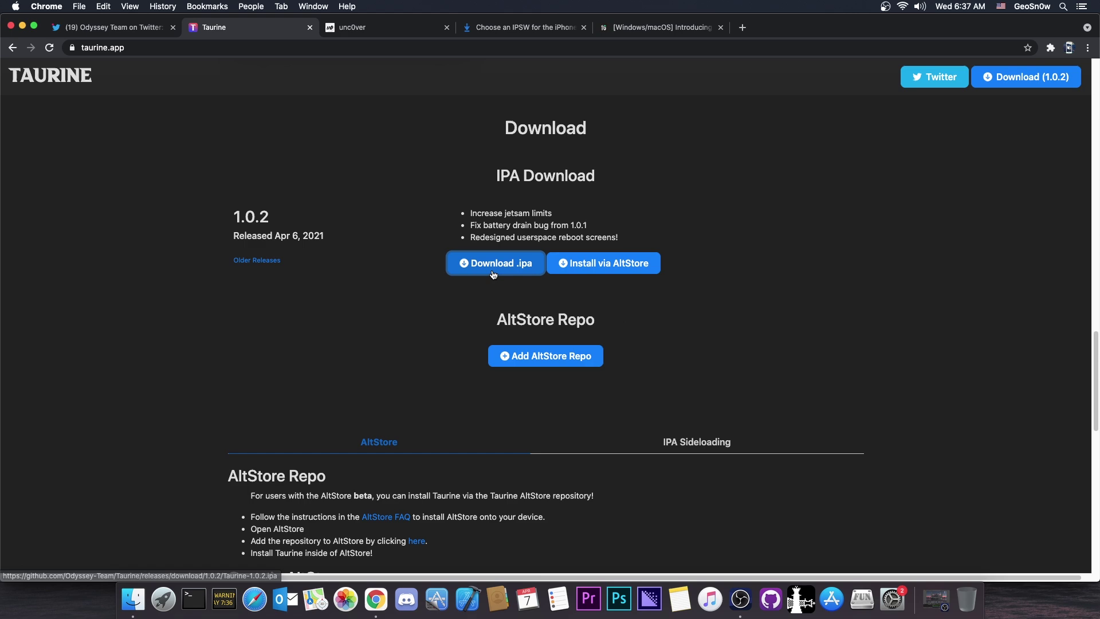
{"action": "scroll", "coordinate": [493, 274], "scroll_direction": "up", "scroll_amount": 5}
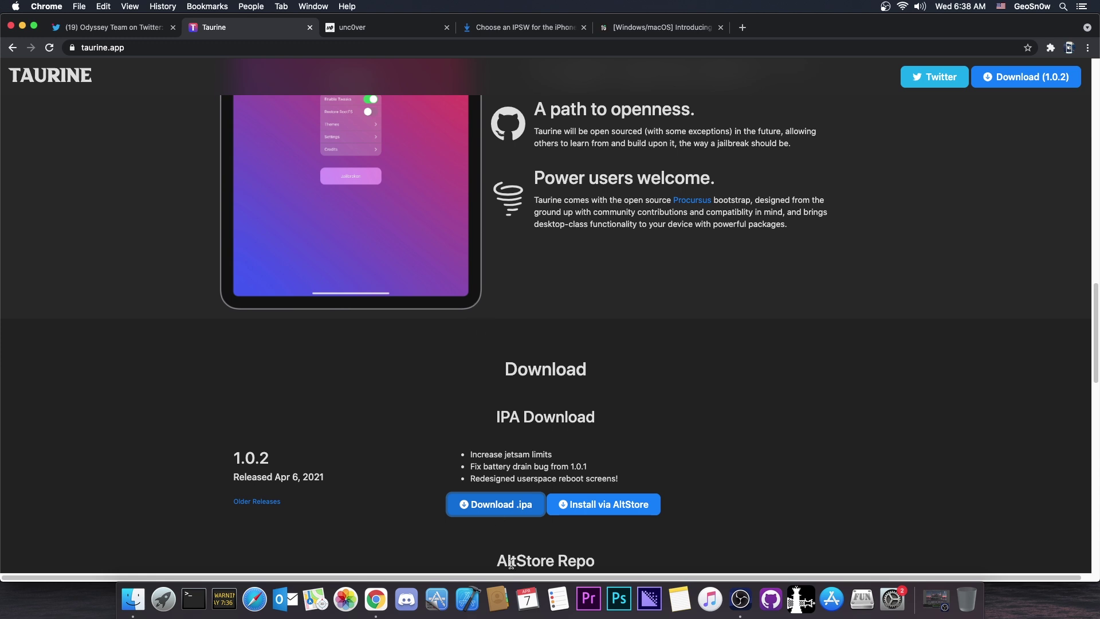
{"action": "scroll", "coordinate": [573, 456], "scroll_direction": "down", "scroll_amount": 1}
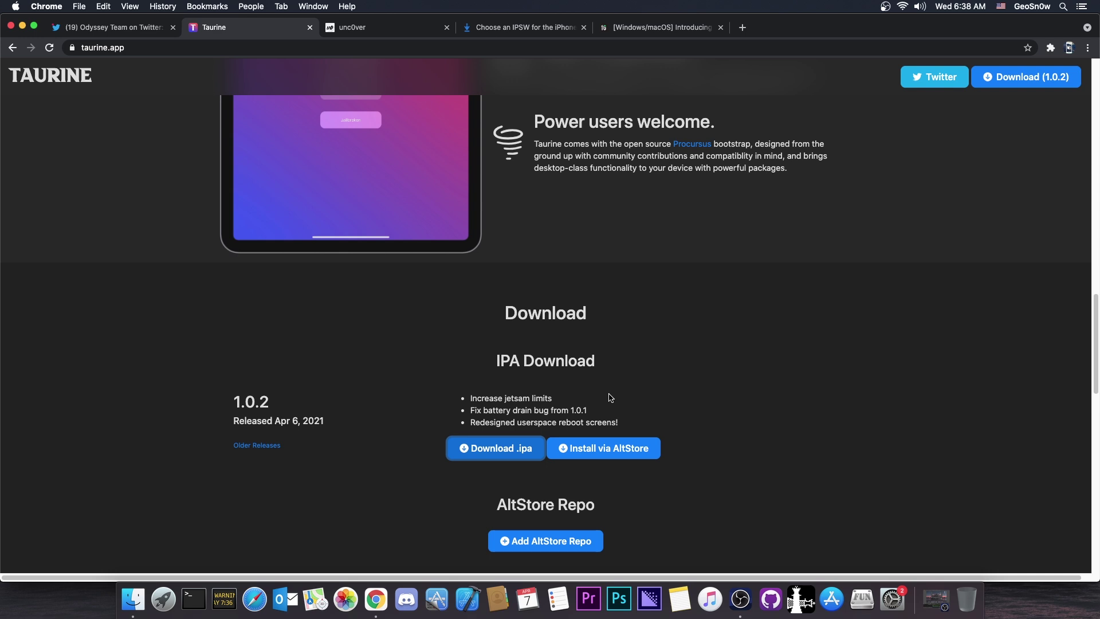
Glance at unc0ver, then scroll taurine.app to the 1.0.2 download and back to the TAURINE banner.
{"action": "left_click", "coordinate": [352, 27]}
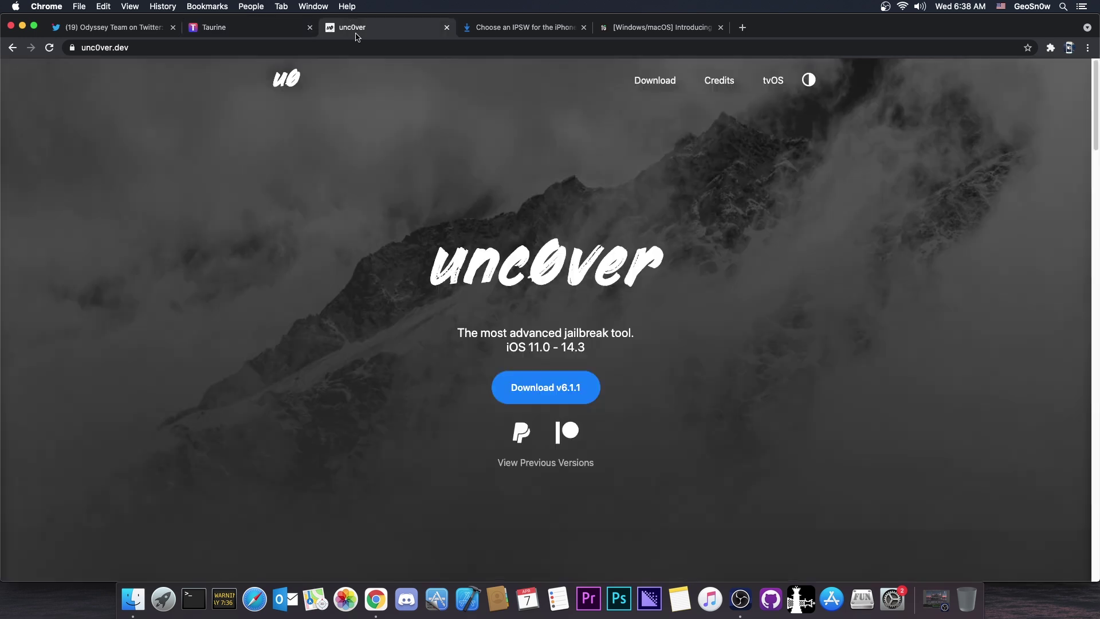
{"action": "left_click", "coordinate": [231, 30]}
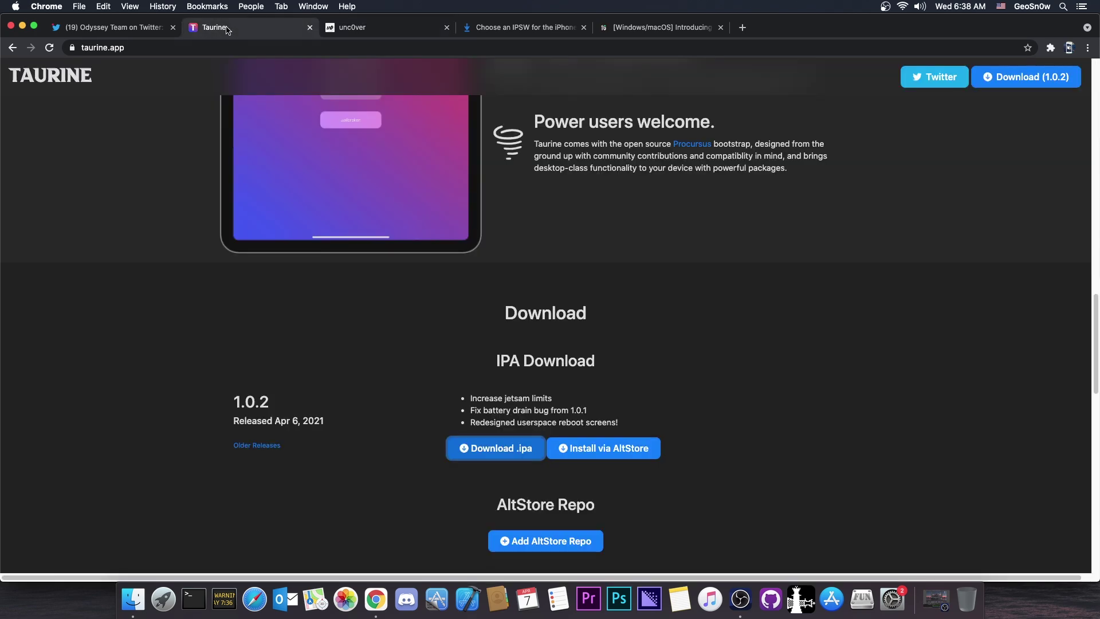
{"action": "scroll", "coordinate": [393, 337], "scroll_direction": "down", "scroll_amount": 3}
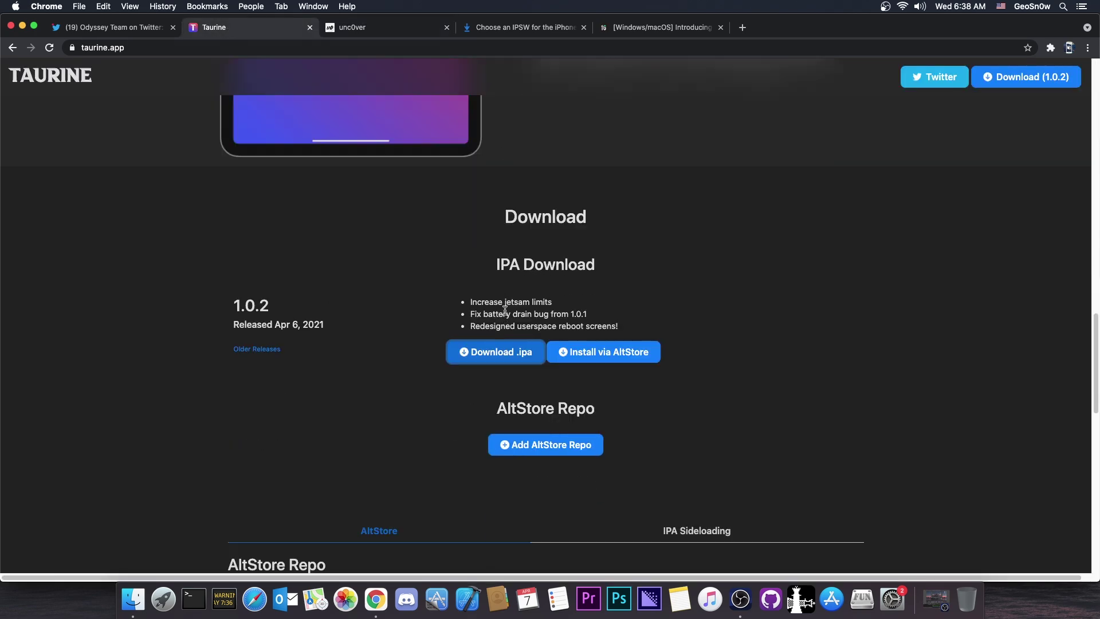
{"action": "scroll", "coordinate": [506, 312], "scroll_direction": "down", "scroll_amount": 1}
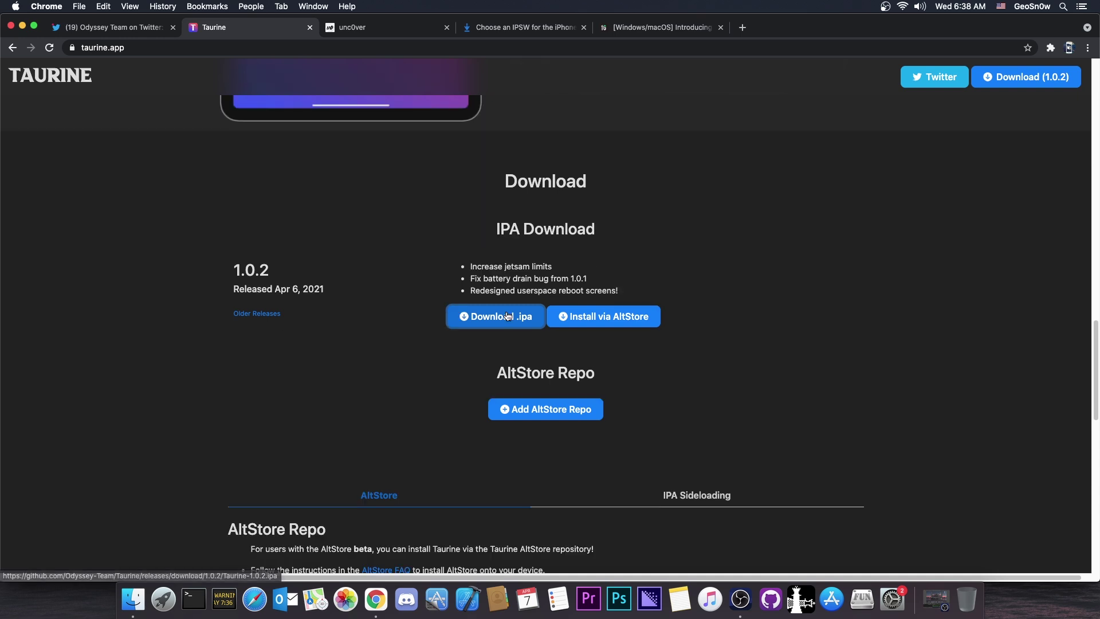
{"action": "scroll", "coordinate": [507, 315], "scroll_direction": "up", "scroll_amount": 2}
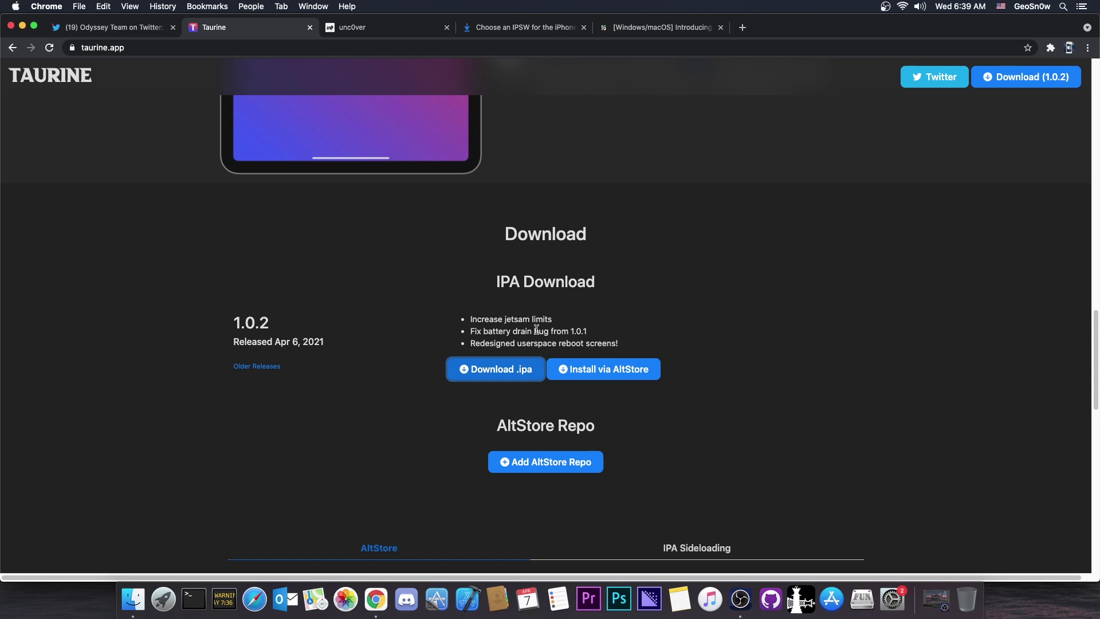
{"action": "scroll", "coordinate": [538, 338], "scroll_direction": "up", "scroll_amount": 10}
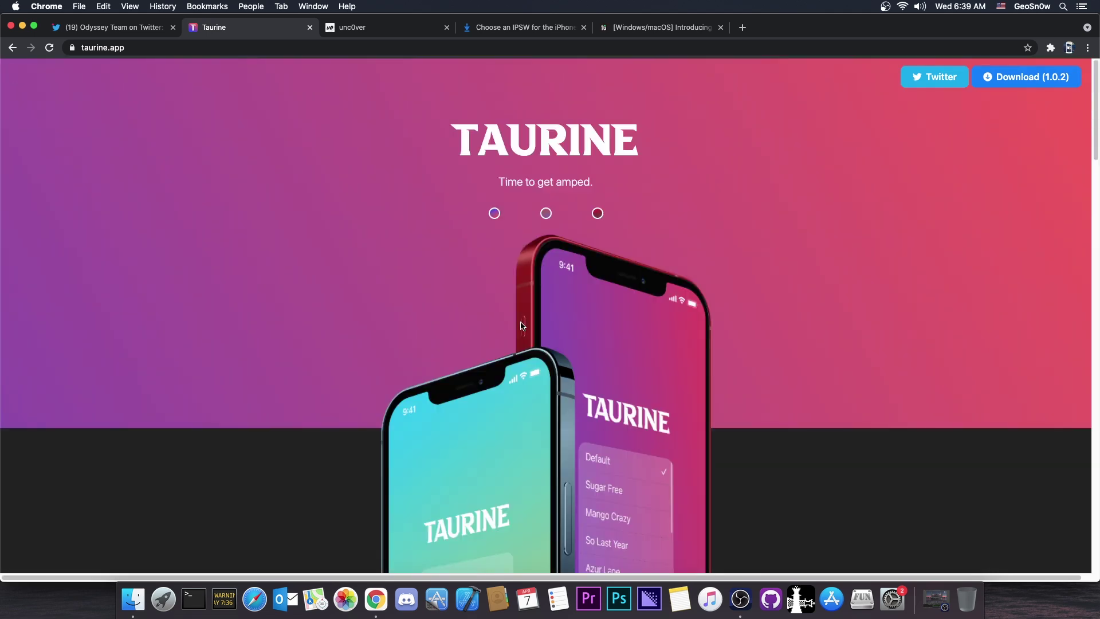
Read Odyssey Team's Taurine 1.0.2 tweet, then the 1.0.1 release tweet from their profile.
{"action": "left_click", "coordinate": [134, 30]}
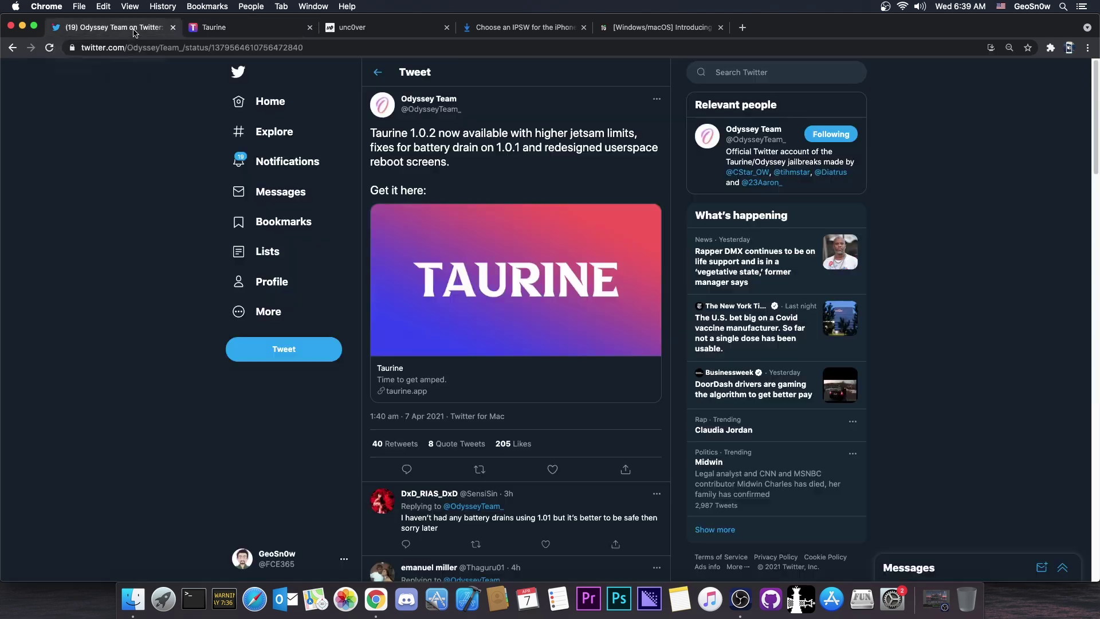
{"action": "left_click", "coordinate": [437, 99]}
{"action": "scroll", "coordinate": [516, 336], "scroll_direction": "down", "scroll_amount": 10}
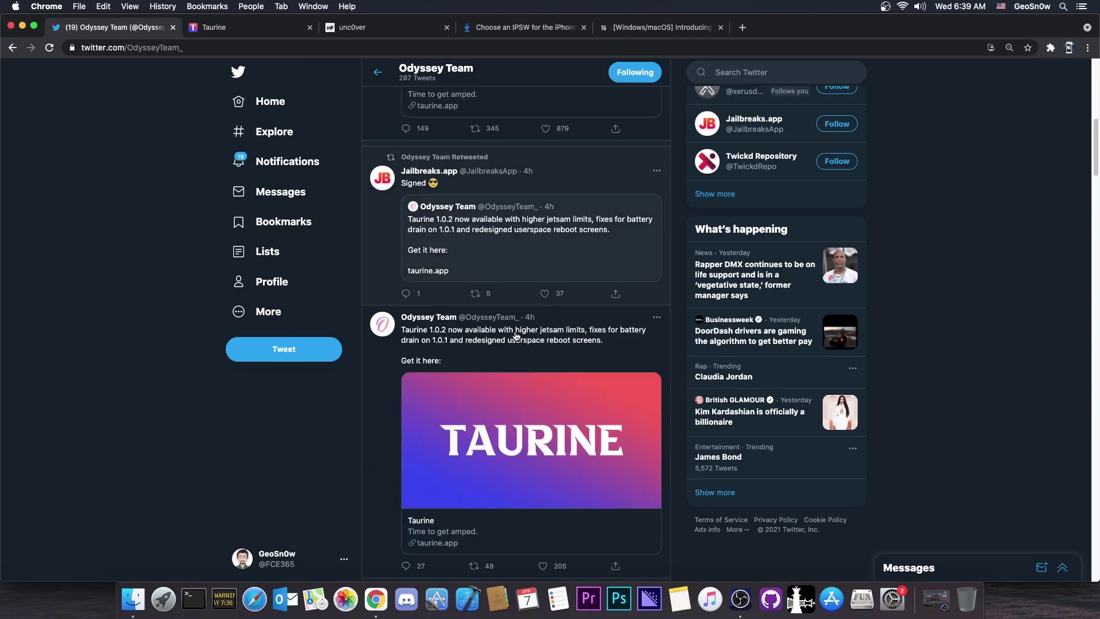
{"action": "scroll", "coordinate": [517, 336], "scroll_direction": "down", "scroll_amount": 5}
{"action": "left_click", "coordinate": [471, 192]}
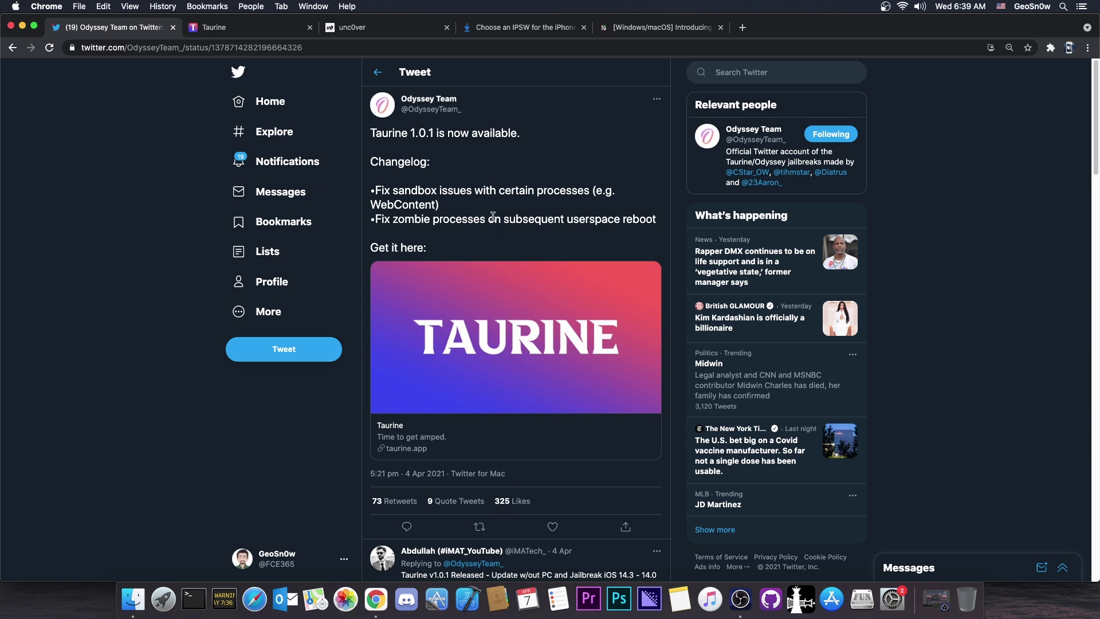
Scroll taurine.app back to its banner and minimize Chrome.
{"action": "left_click", "coordinate": [232, 30]}
{"action": "scroll", "coordinate": [349, 226], "scroll_direction": "down", "scroll_amount": 5}
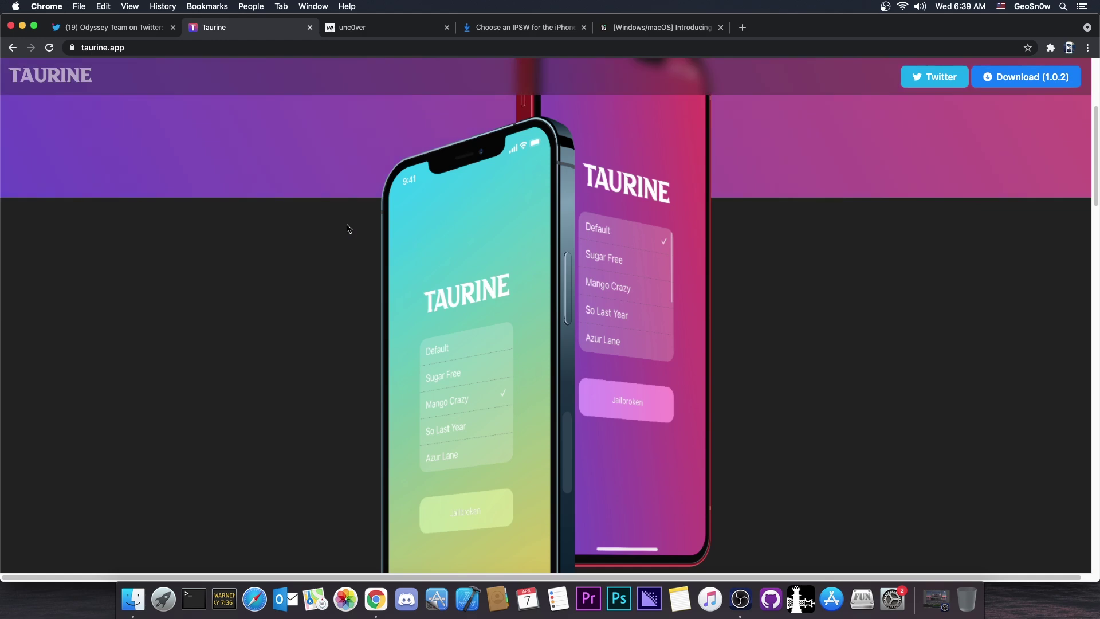
{"action": "scroll", "coordinate": [349, 229], "scroll_direction": "down", "scroll_amount": 10}
{"action": "scroll", "coordinate": [353, 230], "scroll_direction": "up", "scroll_amount": 8}
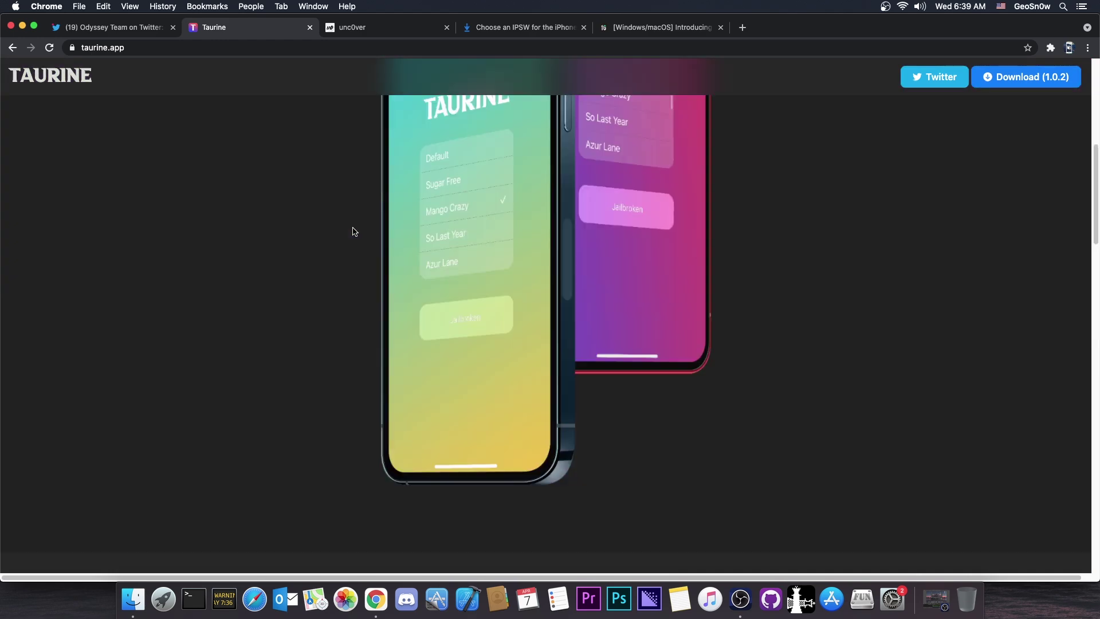
{"action": "scroll", "coordinate": [352, 230], "scroll_direction": "up", "scroll_amount": 10}
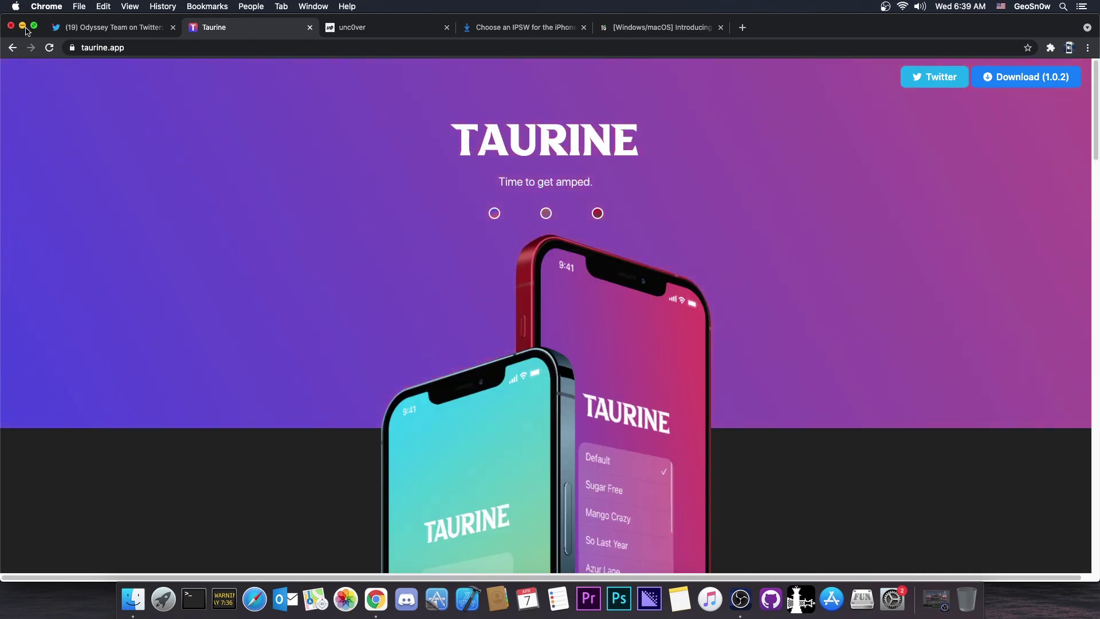
{"action": "left_click", "coordinate": [23, 26]}
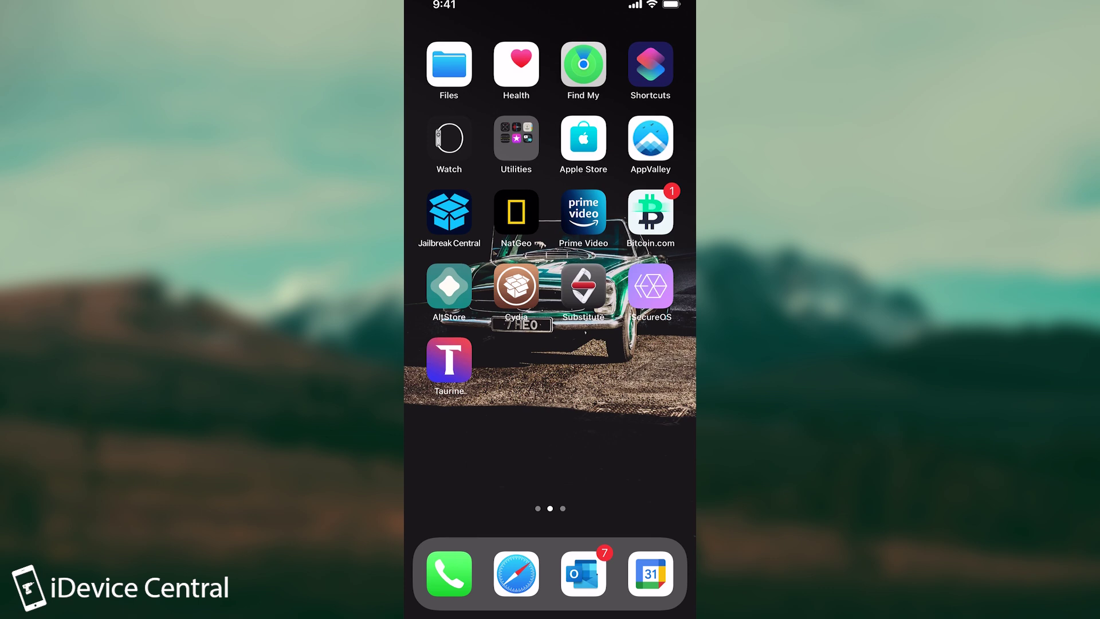
Launch Taurine, view its Settings options, and swipe back to the home screen.
{"action": "left_click", "coordinate": [449, 359]}
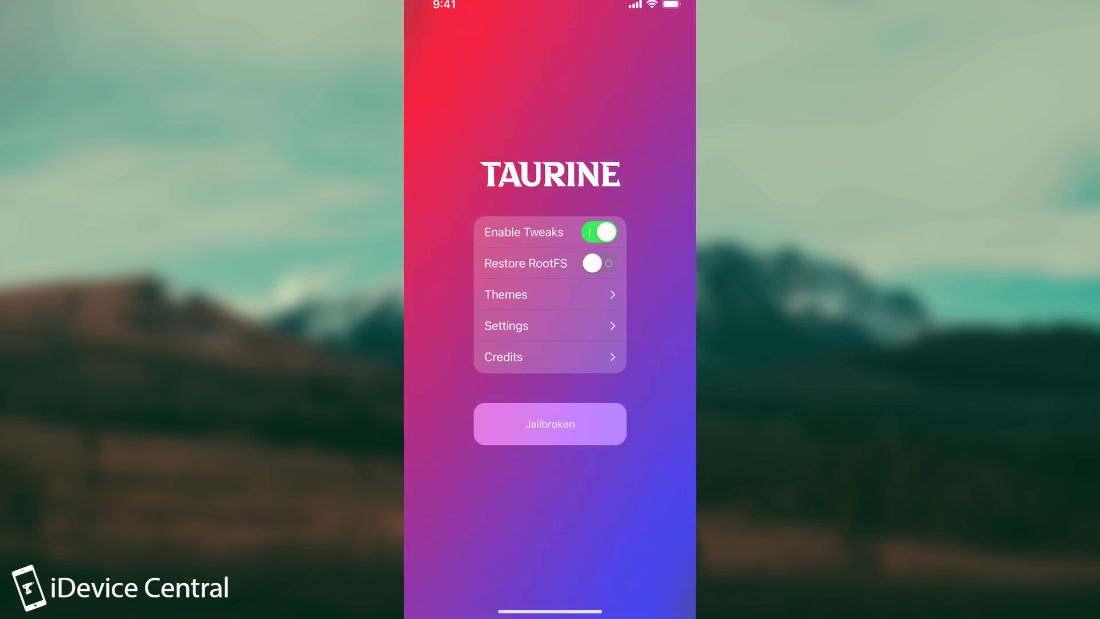
{"action": "left_click", "coordinate": [599, 263]}
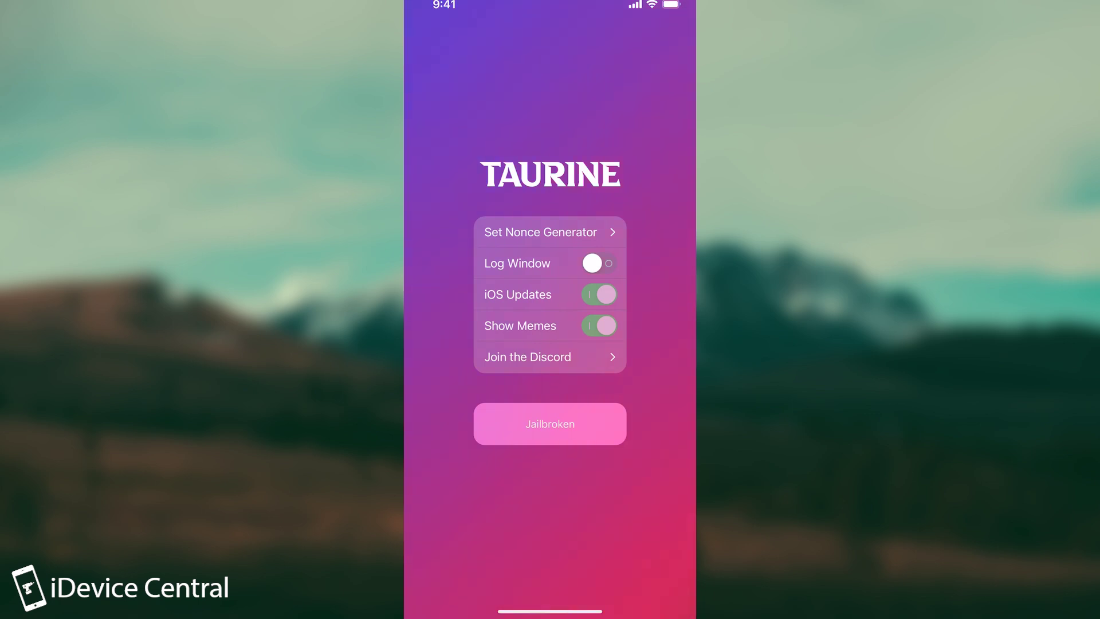
{"action": "left_click_drag", "start_coordinate": [550, 611], "coordinate": [550, 344]}
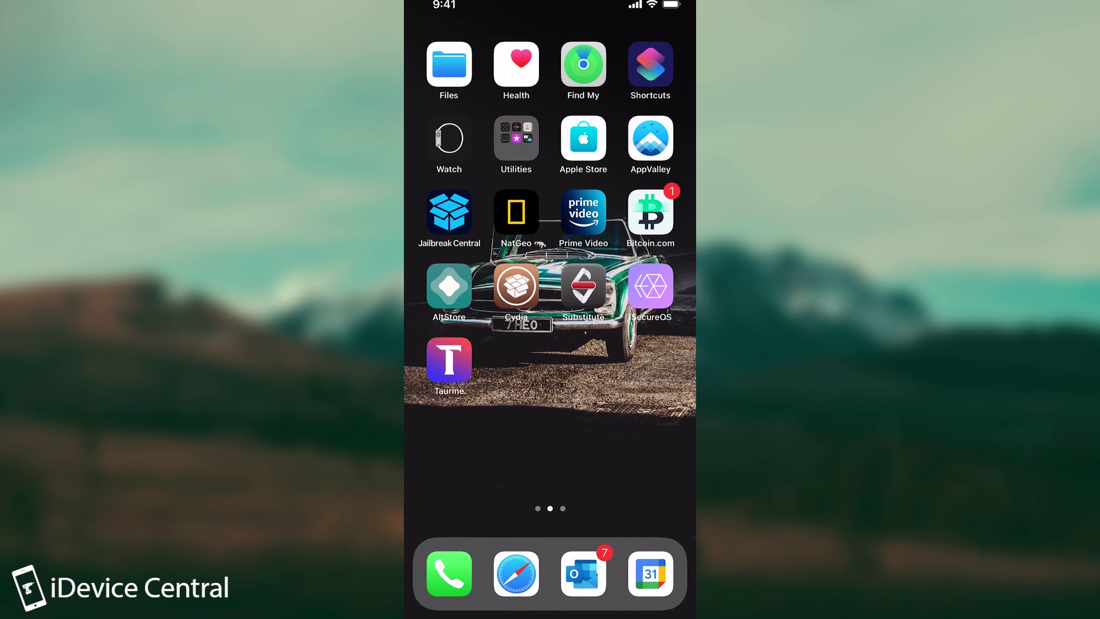
Open Cydia to its welcome page, close it, and swipe to the first home-screen page.
{"action": "left_click", "coordinate": [516, 286]}
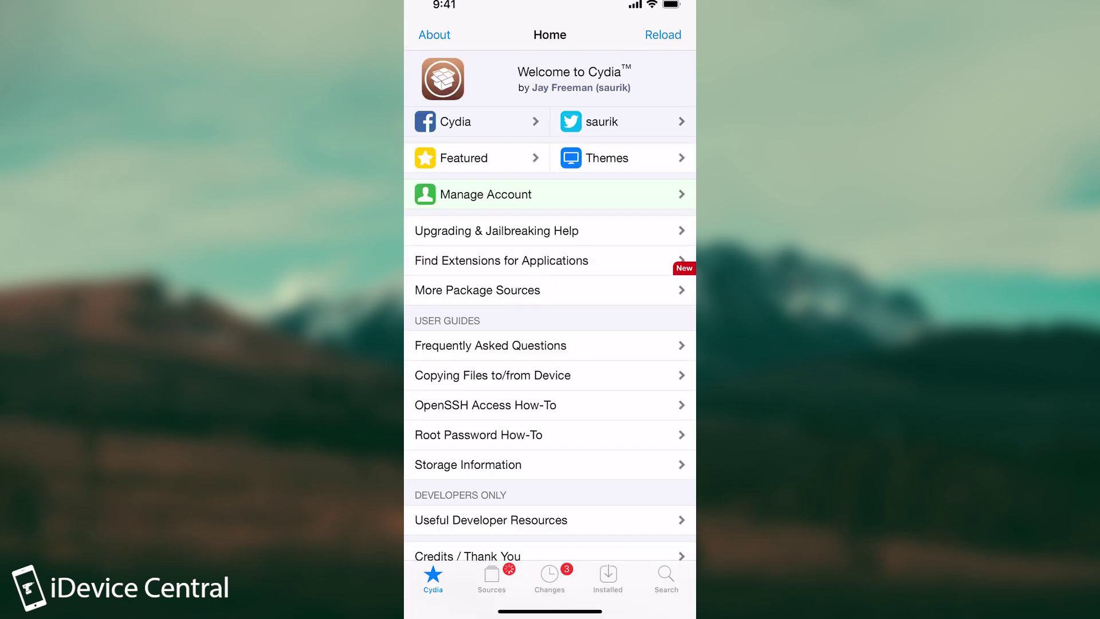
{"action": "left_click_drag", "start_coordinate": [550, 611], "coordinate": [550, 401]}
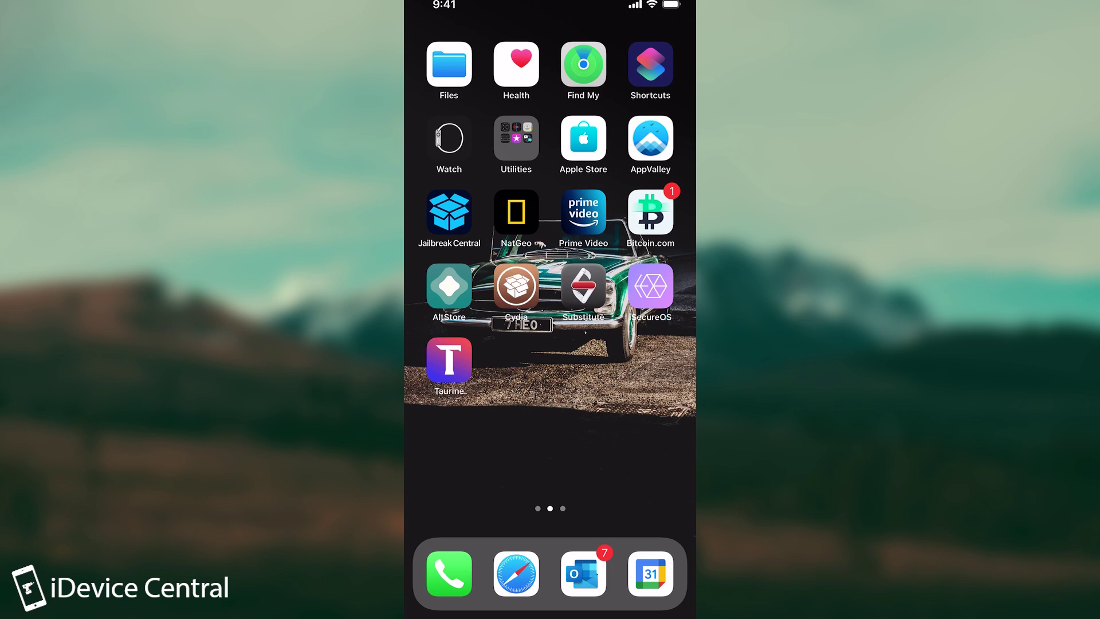
{"action": "left_click_drag", "start_coordinate": [458, 287], "coordinate": [642, 286]}
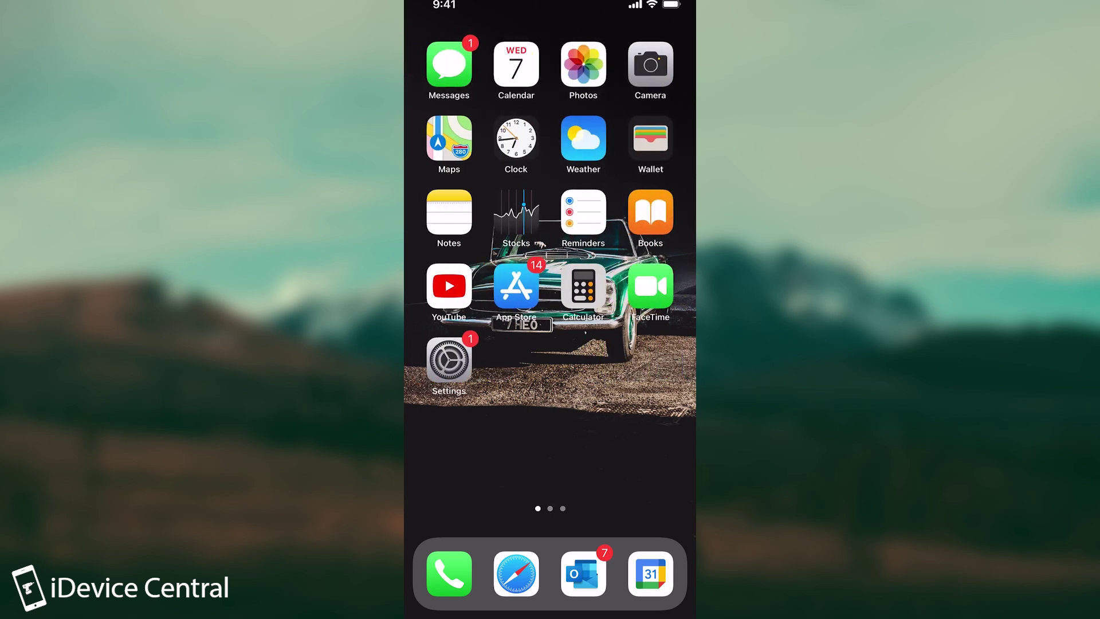